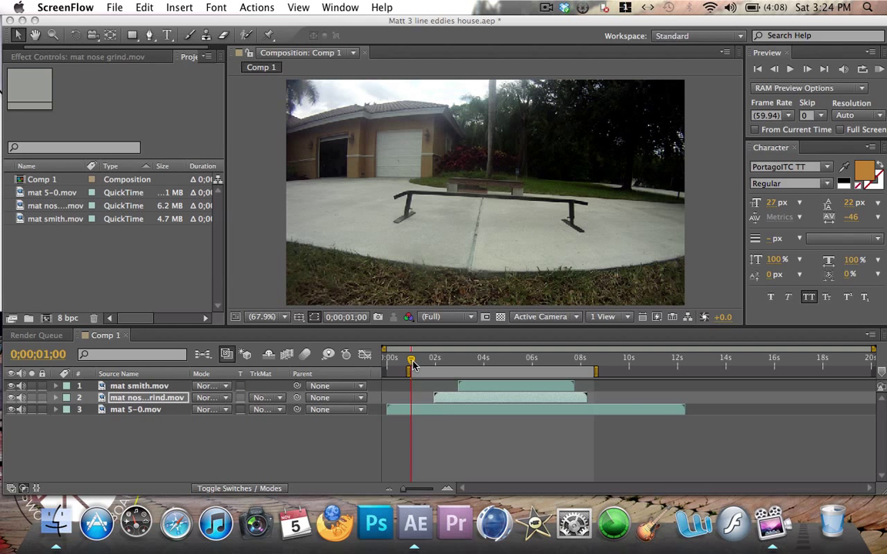
Preview the finished Comp 1 from 0;00;01;00.
{"action": "left_click", "coordinate": [411, 366]}
{"action": "key", "text": "space"}
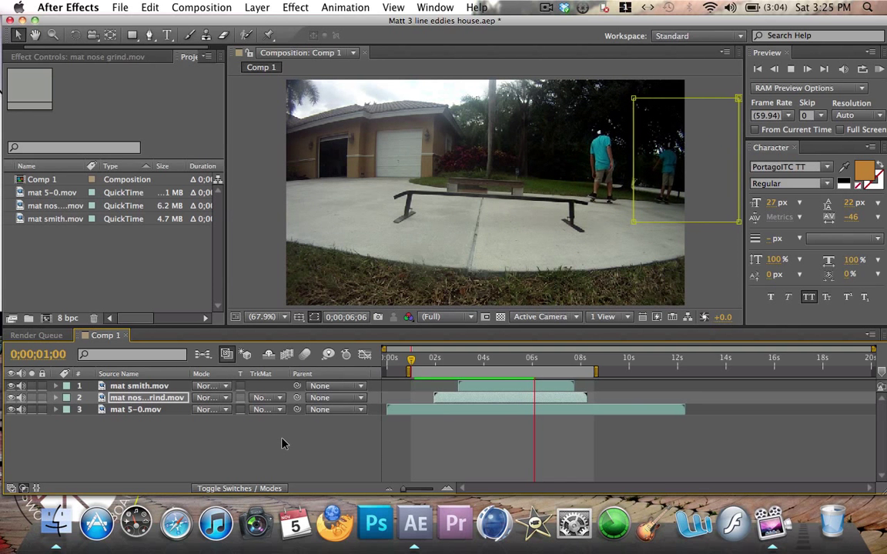
{"action": "key", "text": "space"}
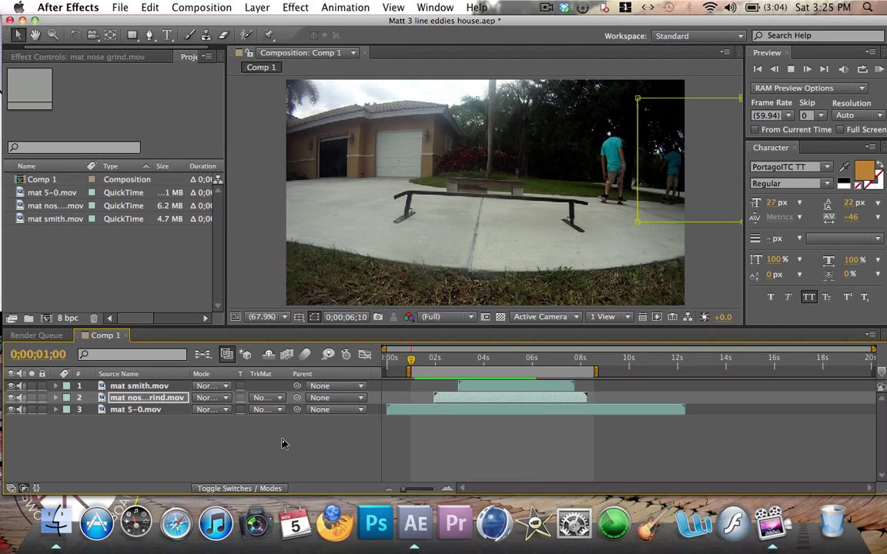
Create an 848 × 480 composition at 59.94 fps lasting 20 seconds, and place mat 5-0.mov at its start.
{"action": "left_click", "coordinate": [219, 6]}
{"action": "left_click", "coordinate": [224, 26]}
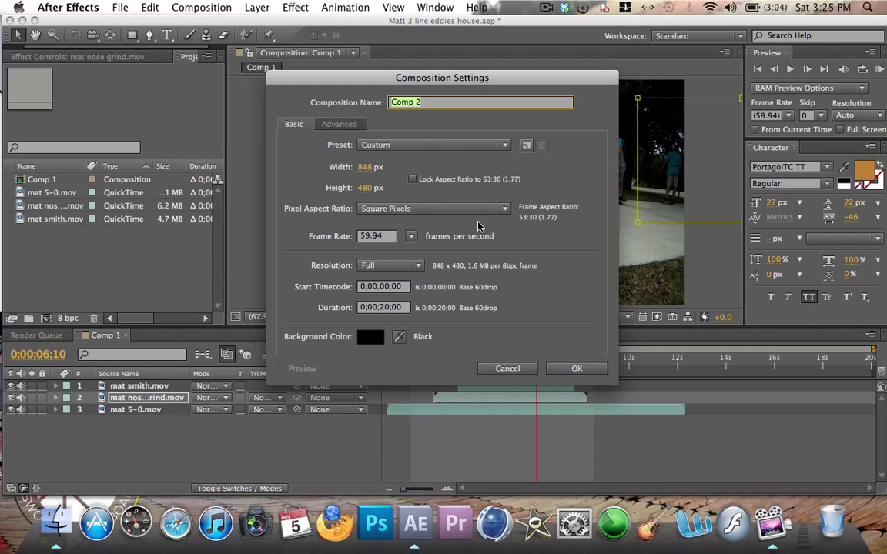
{"action": "left_click", "coordinate": [575, 369]}
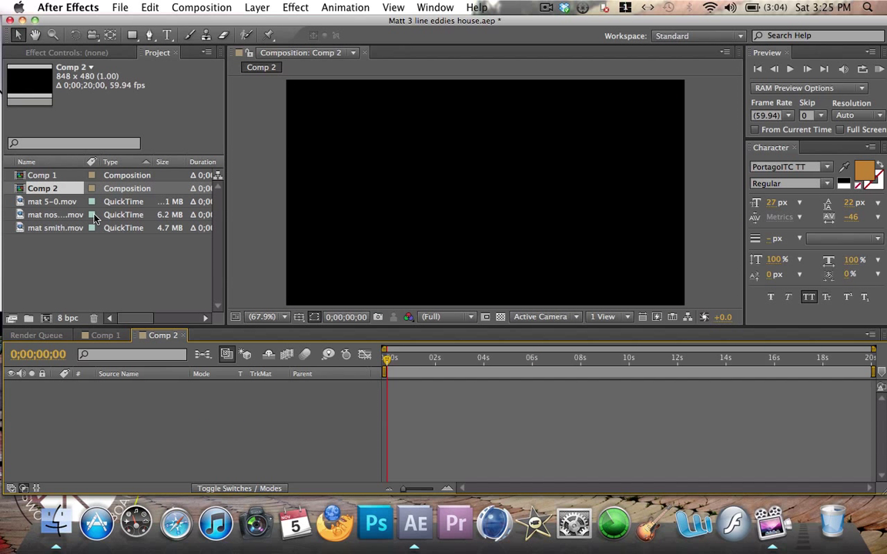
{"action": "left_click", "coordinate": [68, 203]}
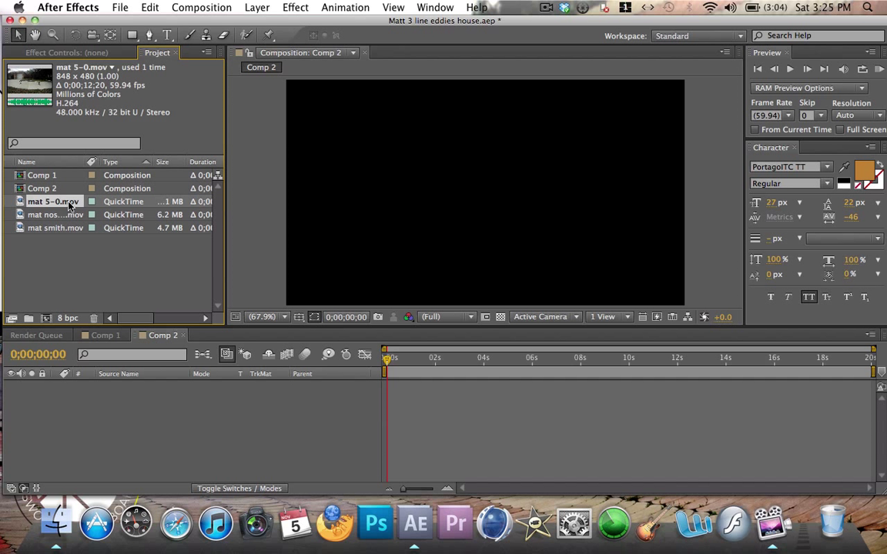
{"action": "left_click_drag", "start_coordinate": [68, 202], "coordinate": [267, 396]}
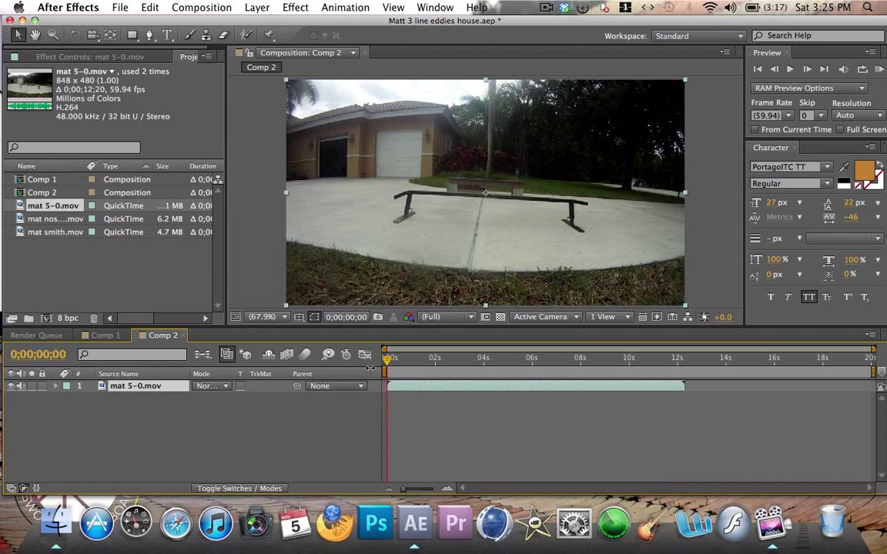
Add mat nose grind.mov above the mat 5-0.mov layer and shift it to start just before 0;00;01;22.
{"action": "left_click_drag", "start_coordinate": [387, 363], "coordinate": [420, 364]}
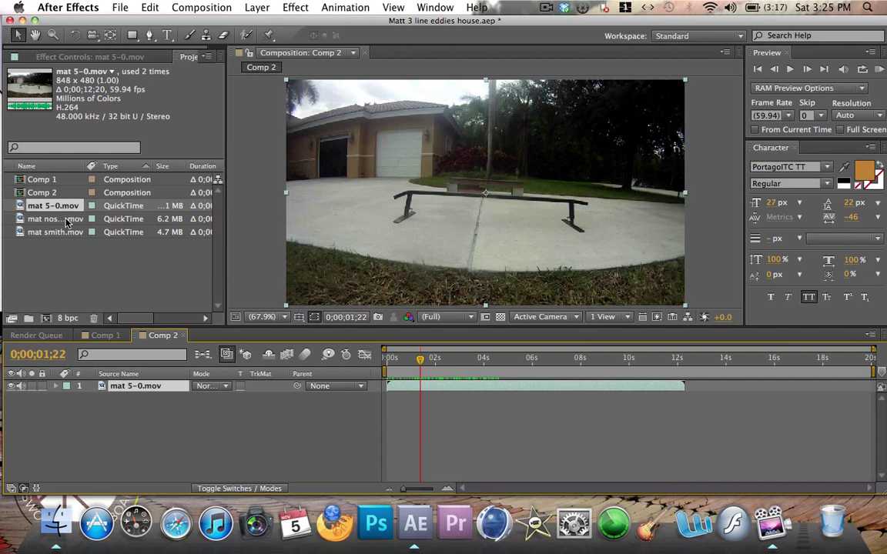
{"action": "left_click", "coordinate": [56, 221]}
{"action": "left_click_drag", "start_coordinate": [52, 220], "coordinate": [156, 387]}
{"action": "left_click_drag", "start_coordinate": [486, 390], "coordinate": [515, 389]}
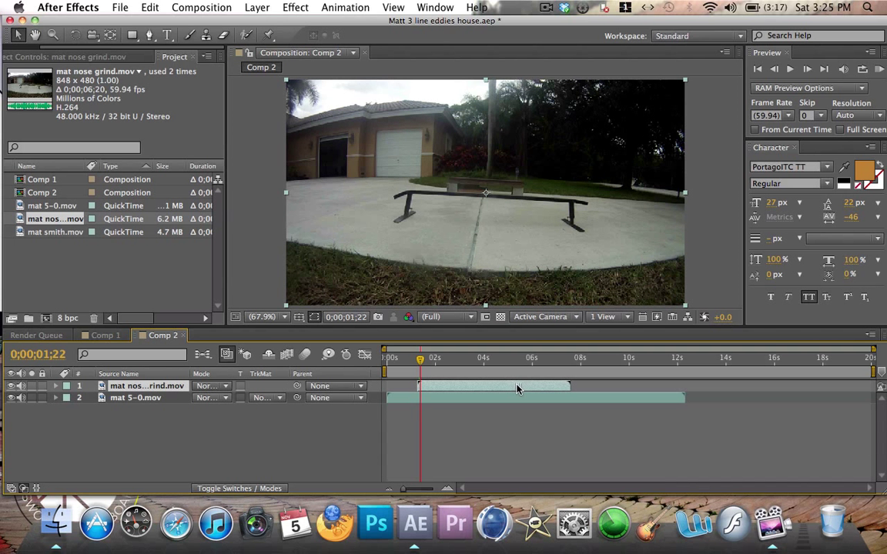
Draw a rectangular mask on the mat nose grind.mov layer across the frame's left edge at 0;00;01;55, and check it against the footage.
{"action": "mouse_move", "coordinate": [422, 364]}
{"action": "left_mouse_down"}
{"action": "mouse_move", "coordinate": [406, 364]}
{"action": "mouse_move", "coordinate": [433, 364]}
{"action": "left_mouse_up"}
{"action": "left_click", "coordinate": [132, 35]}
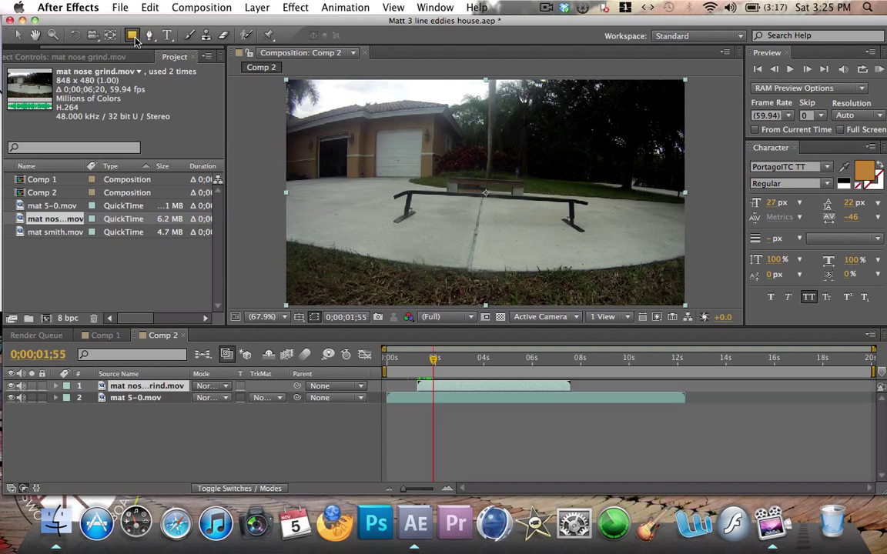
{"action": "left_click_drag", "start_coordinate": [229, 113], "coordinate": [310, 238]}
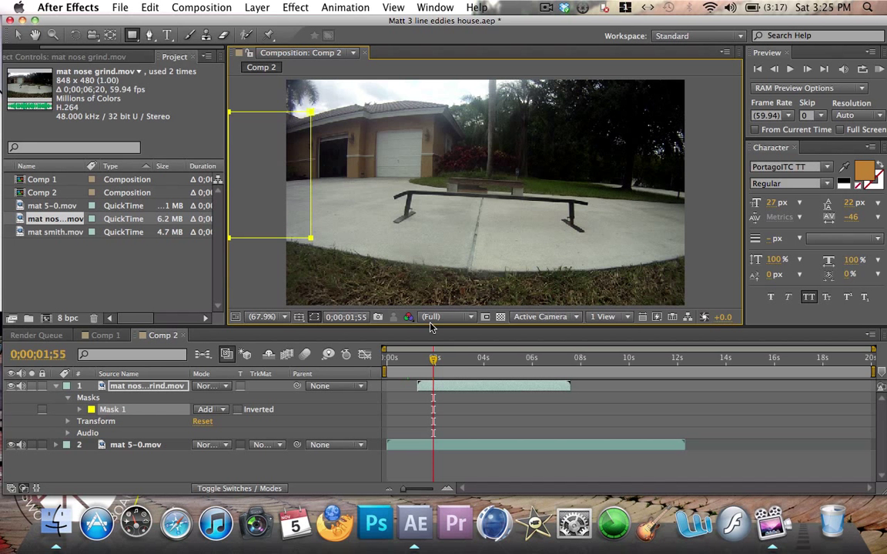
{"action": "left_click_drag", "start_coordinate": [436, 368], "coordinate": [455, 363]}
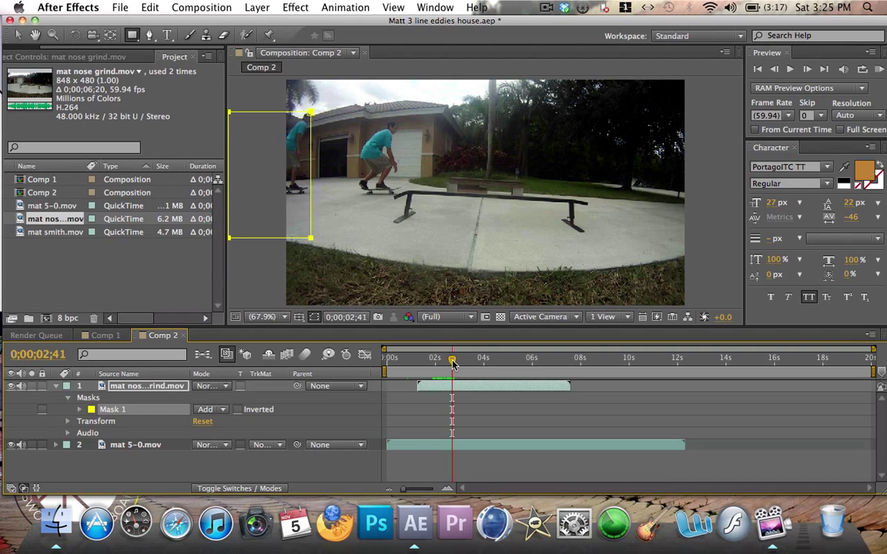
At 0;00;01;48, move the mask out past the frame's left edge and start keyframing its Mask Path.
{"action": "left_click_drag", "start_coordinate": [453, 365], "coordinate": [430, 362]}
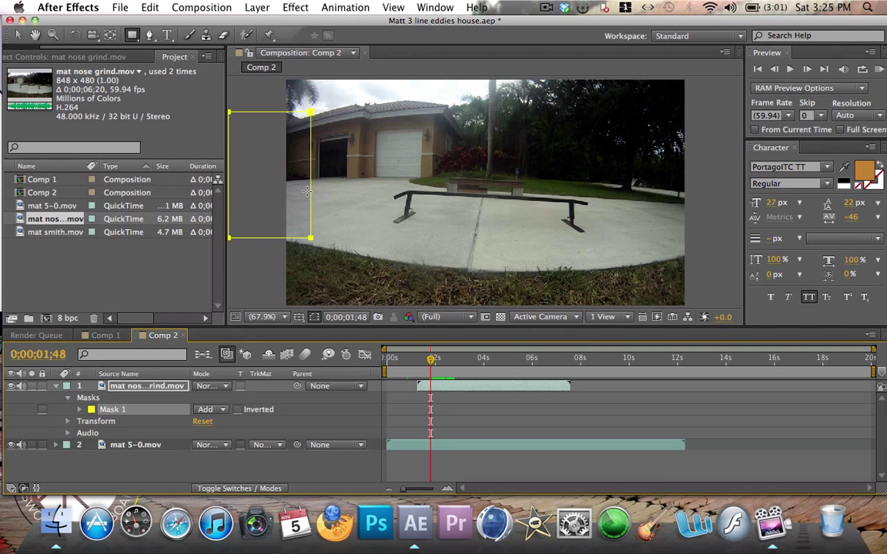
{"action": "key", "text": "v"}
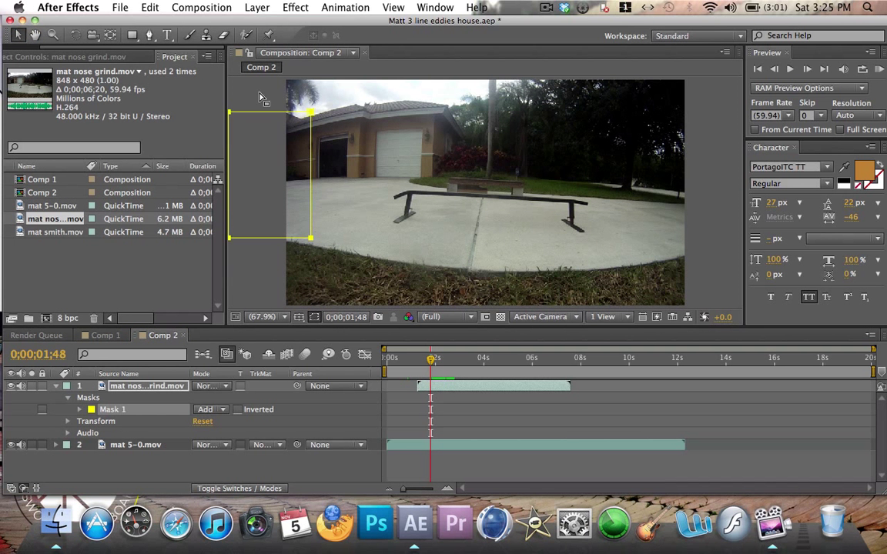
{"action": "double_click", "coordinate": [310, 130]}
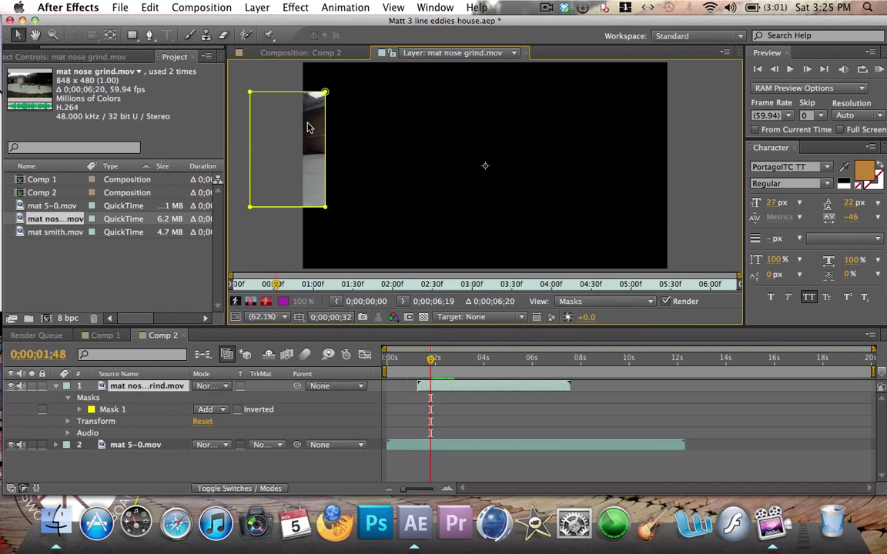
{"action": "left_click", "coordinate": [524, 53]}
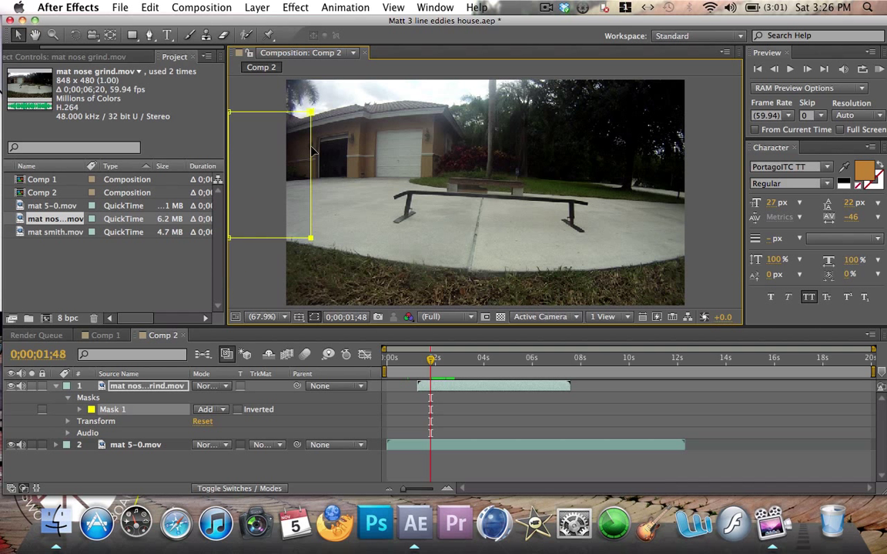
{"action": "left_click_drag", "start_coordinate": [310, 150], "coordinate": [258, 146]}
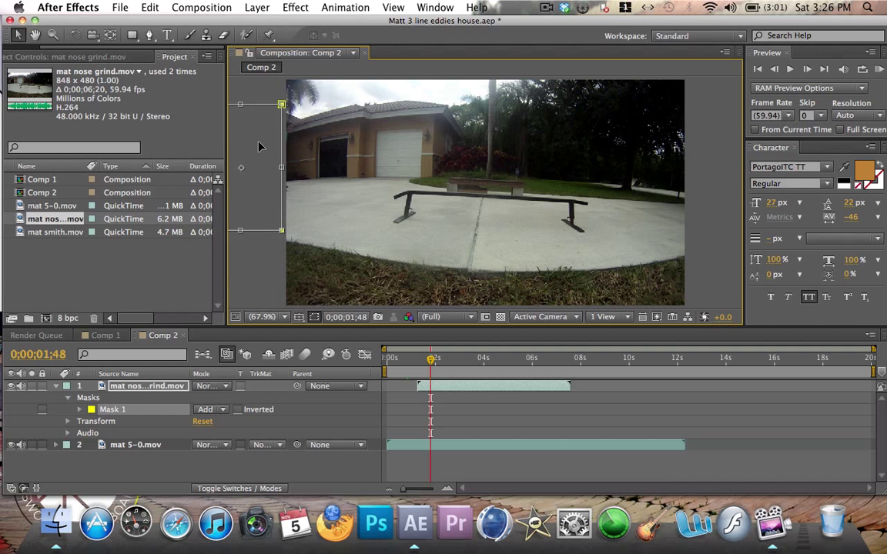
{"action": "key", "text": "m"}
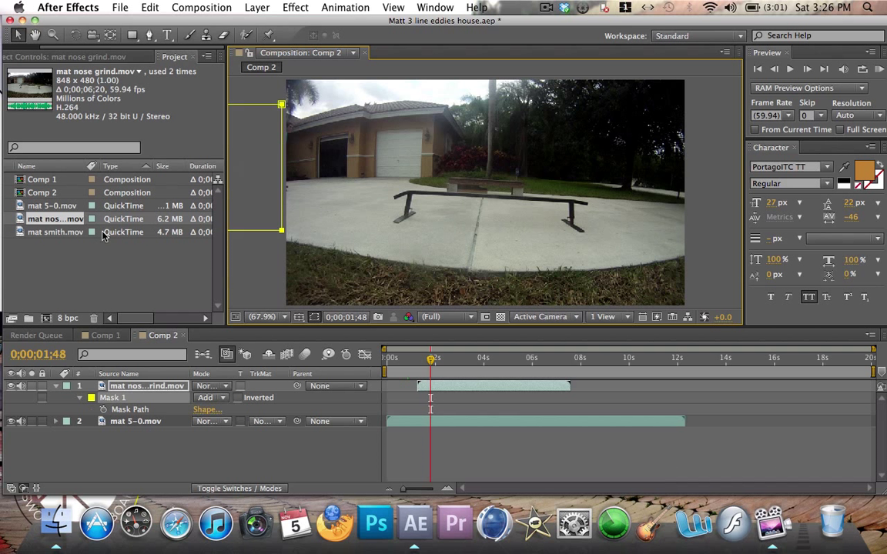
{"action": "left_click", "coordinate": [103, 410]}
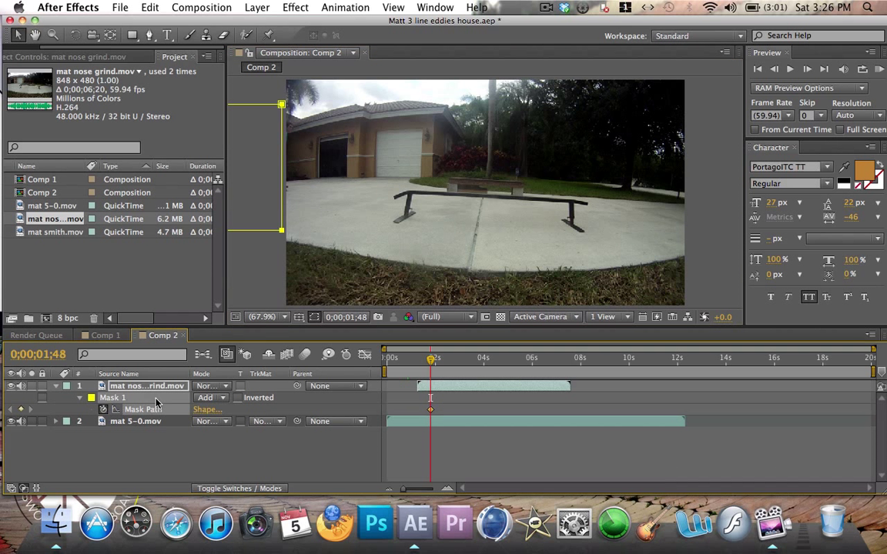
Move the mask rightward to cover the second skater, adding Mask Path keyframes at 0;00;02;35 and 0;00;03;07.
{"action": "mouse_move", "coordinate": [433, 362]}
{"action": "left_mouse_down"}
{"action": "mouse_move", "coordinate": [414, 362]}
{"action": "mouse_move", "coordinate": [450, 361]}
{"action": "left_mouse_up"}
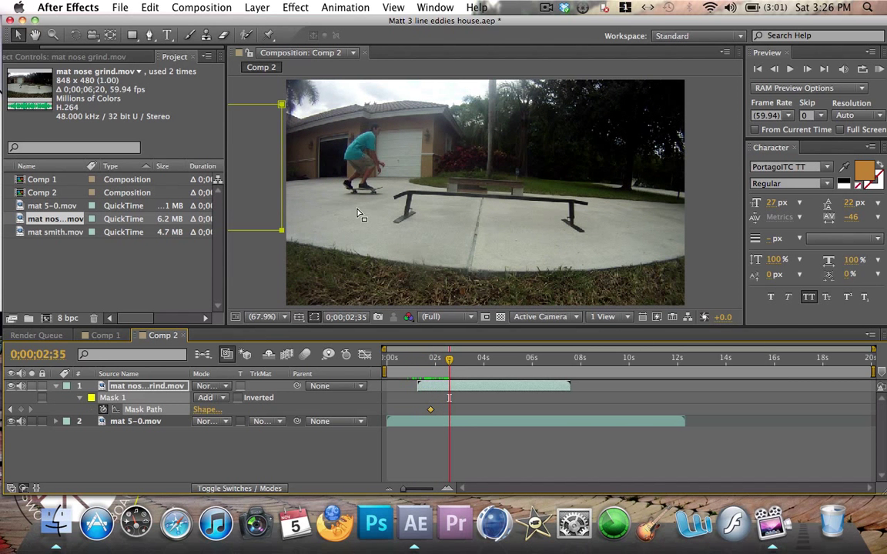
{"action": "double_click", "coordinate": [256, 146]}
{"action": "left_click_drag", "start_coordinate": [256, 148], "coordinate": [306, 155]}
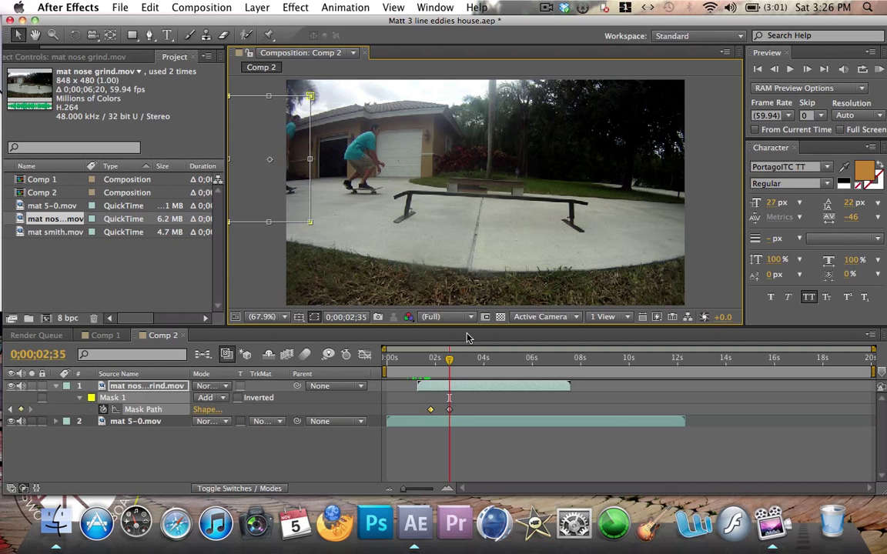
{"action": "left_click_drag", "start_coordinate": [452, 361], "coordinate": [462, 364]}
{"action": "left_click", "coordinate": [313, 174]}
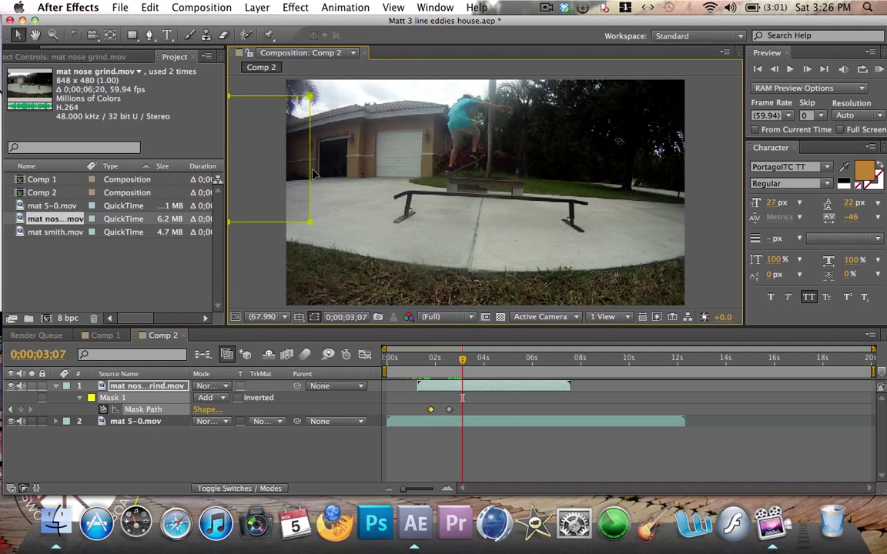
{"action": "double_click", "coordinate": [288, 177]}
{"action": "left_click_drag", "start_coordinate": [289, 177], "coordinate": [377, 174]}
Enlarge and shift the mask with the skater over the rail at 0;00;03;48, then move it further right at 0;00;04;31.
{"action": "key", "text": "space"}
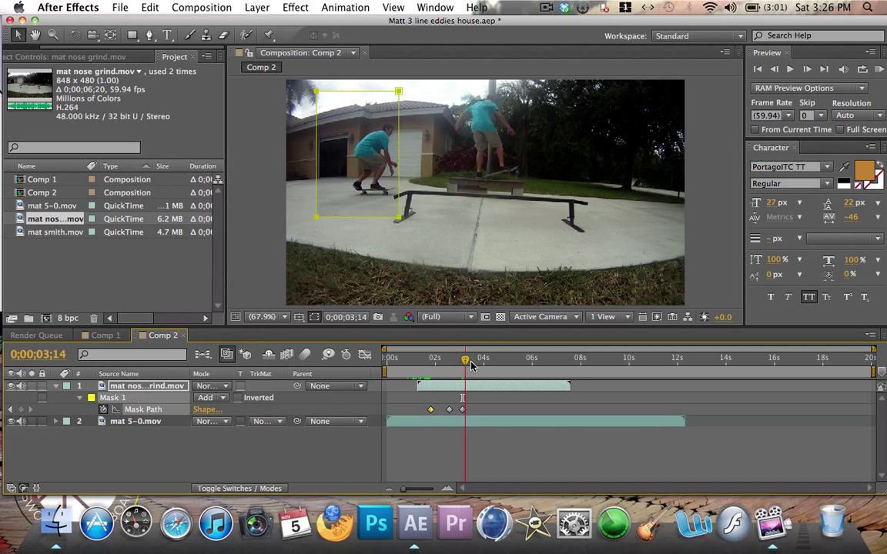
{"action": "double_click", "coordinate": [399, 202]}
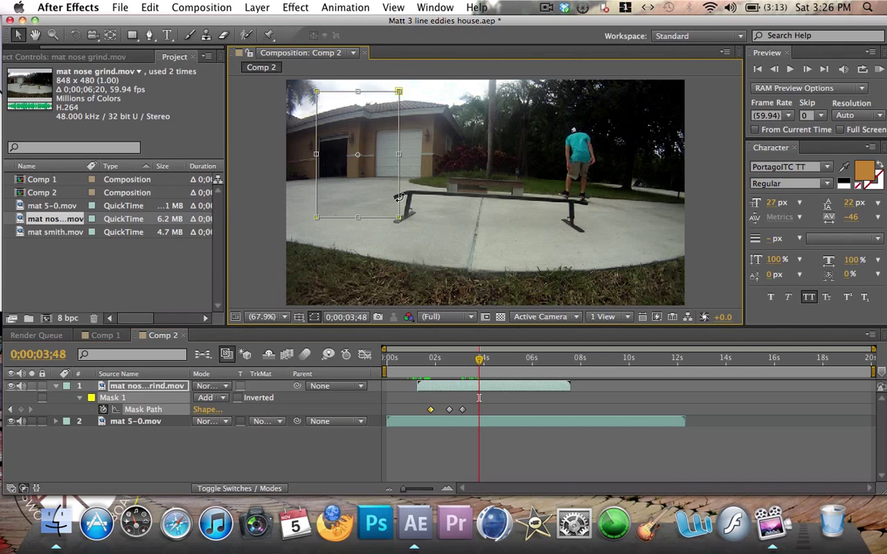
{"action": "left_click_drag", "start_coordinate": [380, 200], "coordinate": [521, 188]}
{"action": "left_click_drag", "start_coordinate": [454, 206], "coordinate": [441, 222]}
{"action": "left_click_drag", "start_coordinate": [483, 360], "coordinate": [497, 362]}
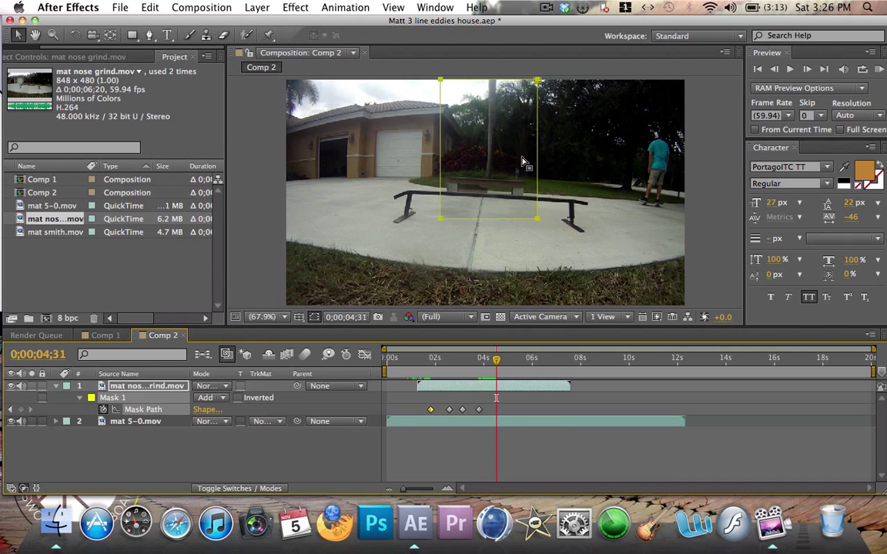
{"action": "double_click", "coordinate": [537, 137]}
{"action": "left_click_drag", "start_coordinate": [517, 171], "coordinate": [598, 173]}
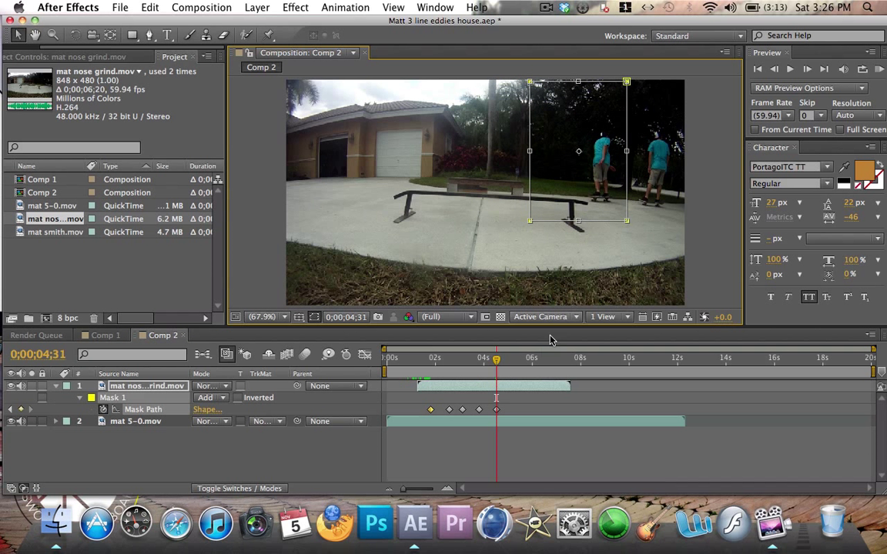
Keep the mask over the skater at 0;00;05;09, and move it out past the frame's right edge at 0;00;05;59.
{"action": "left_click_drag", "start_coordinate": [496, 363], "coordinate": [511, 367]}
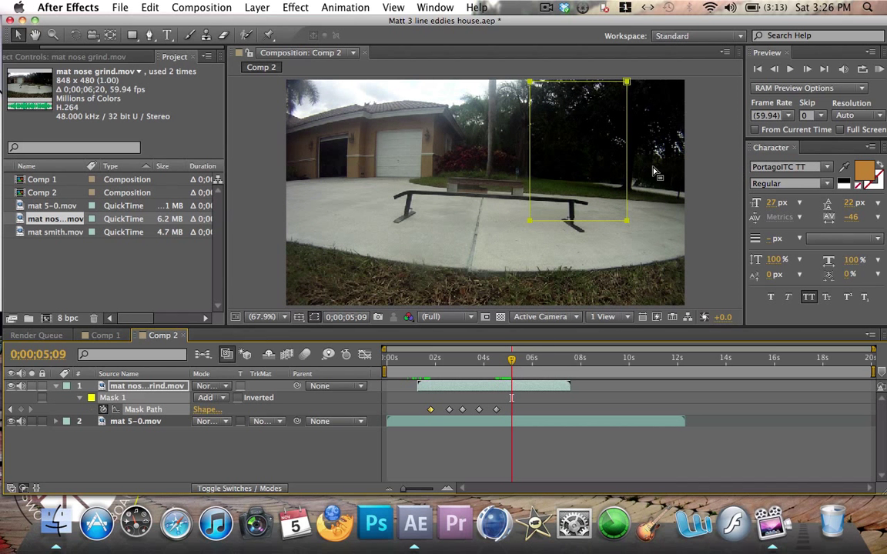
{"action": "left_click", "coordinate": [627, 159]}
{"action": "left_click_drag", "start_coordinate": [586, 190], "coordinate": [632, 187]}
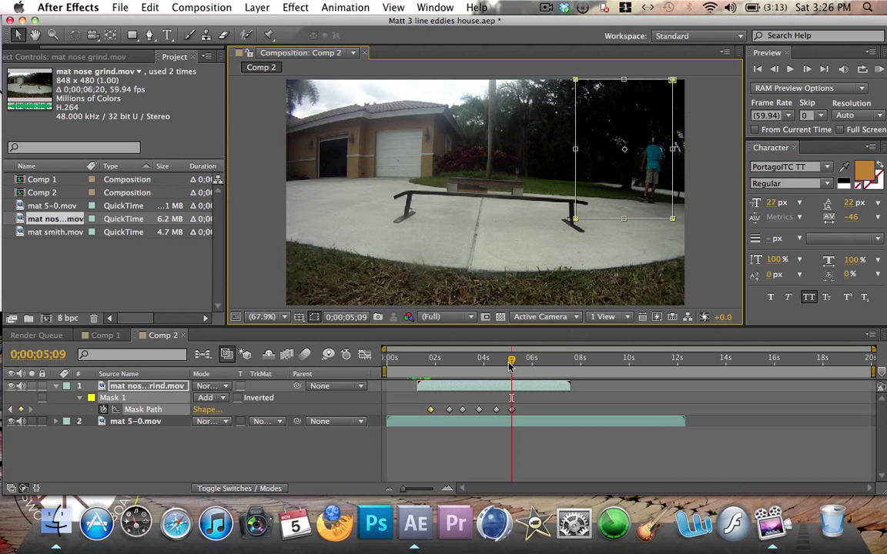
{"action": "left_click_drag", "start_coordinate": [509, 367], "coordinate": [532, 364]}
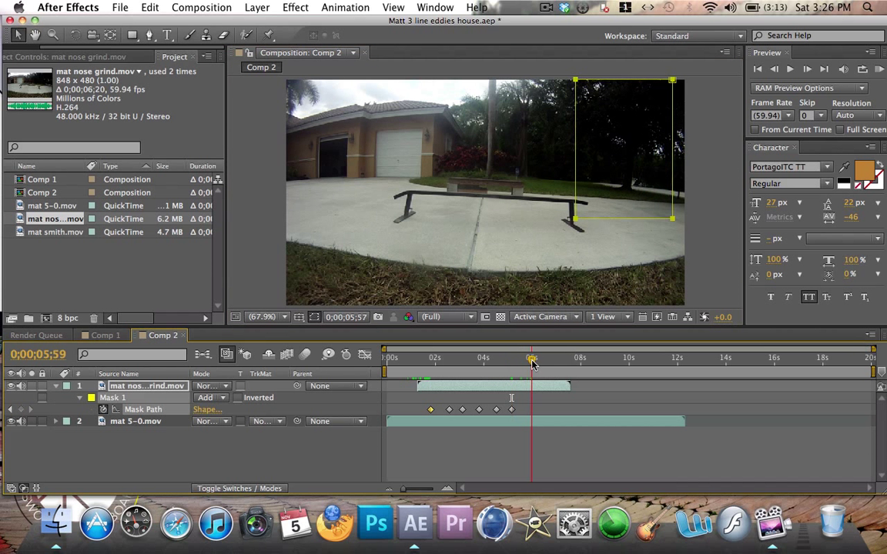
{"action": "left_click", "coordinate": [579, 134]}
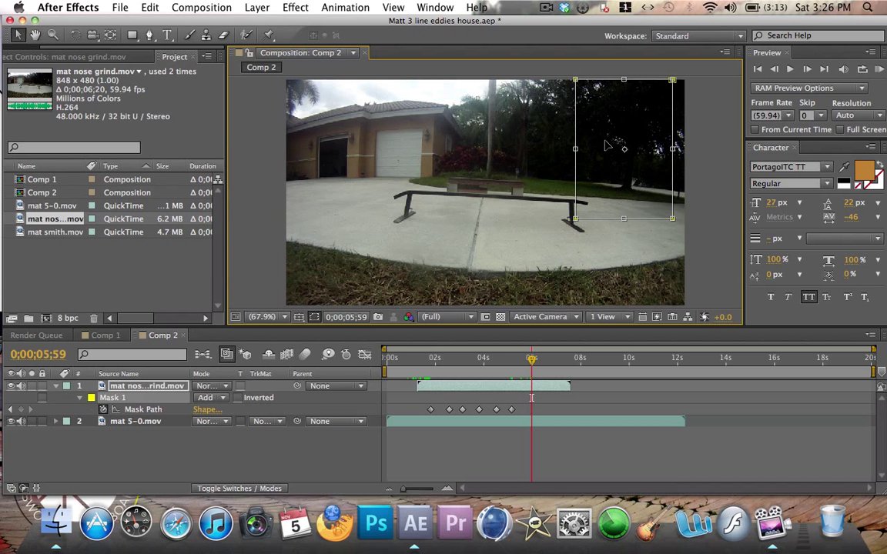
{"action": "left_click_drag", "start_coordinate": [606, 144], "coordinate": [720, 144]}
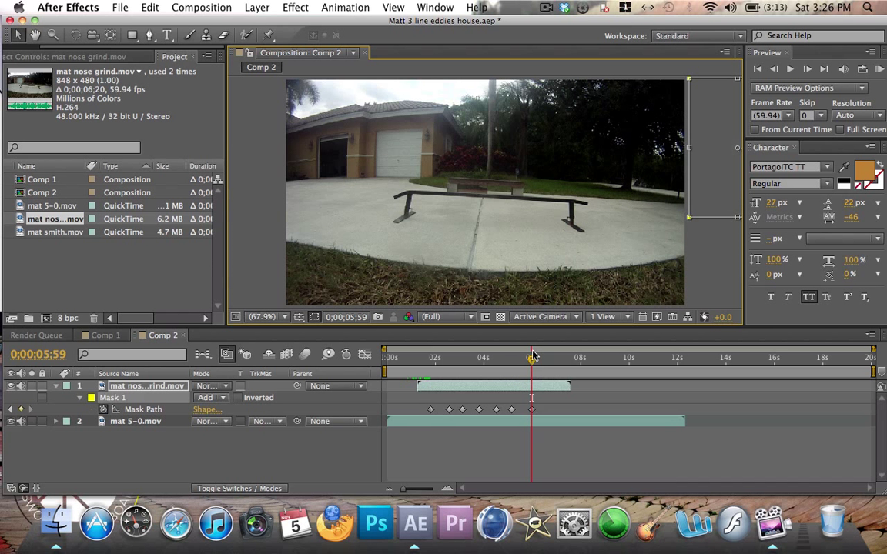
Refine the mask between keyframes, shifting it left off the frame at 0;00;02;04 and right over the skater's arm at 0;00;04;04.
{"action": "left_click_drag", "start_coordinate": [533, 356], "coordinate": [436, 377]}
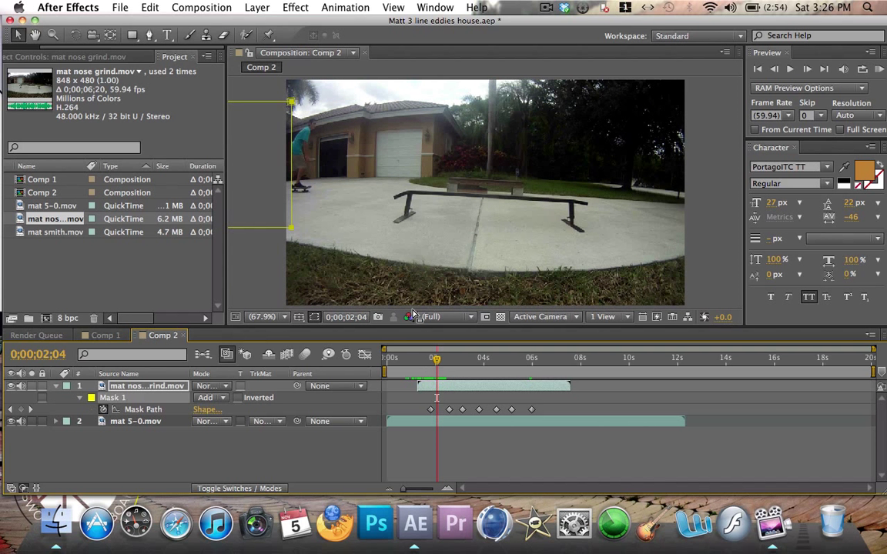
{"action": "left_click_drag", "start_coordinate": [293, 193], "coordinate": [258, 192]}
{"action": "left_click_drag", "start_coordinate": [437, 363], "coordinate": [486, 362]}
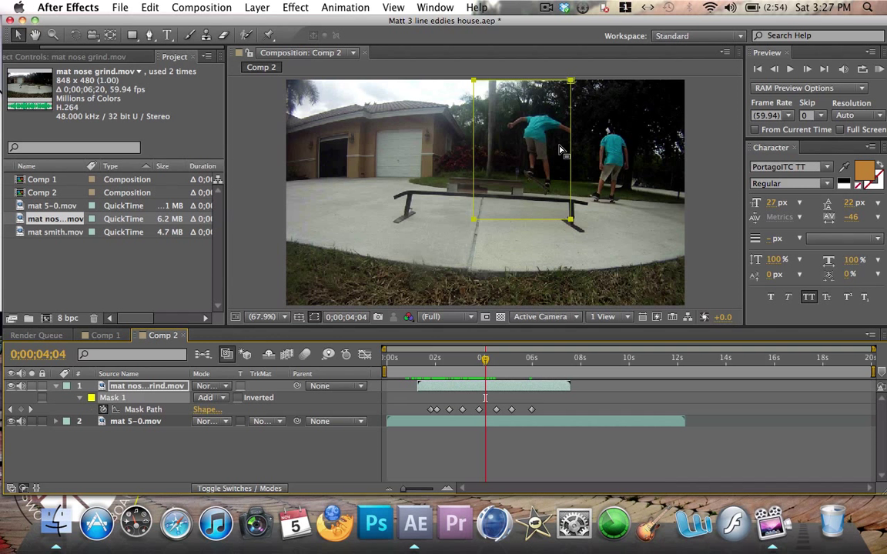
{"action": "left_click_drag", "start_coordinate": [574, 218], "coordinate": [593, 220]}
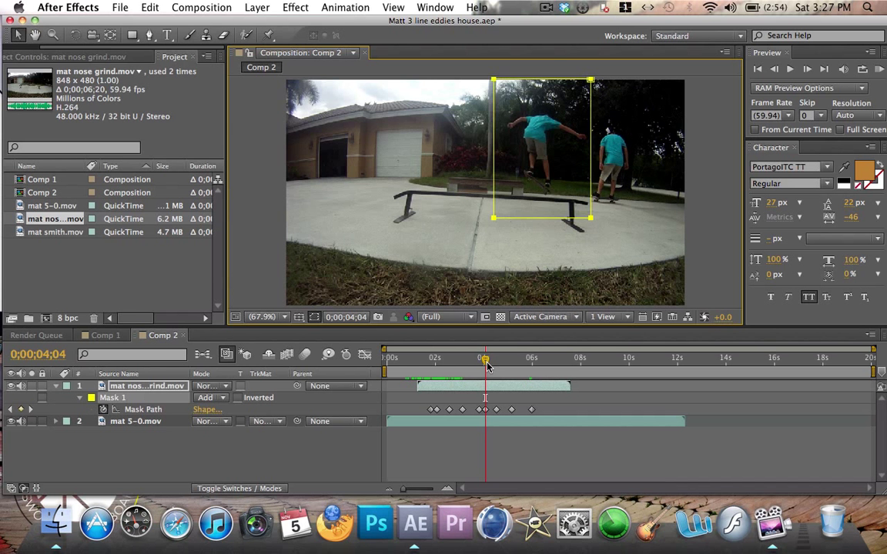
{"action": "left_click_drag", "start_coordinate": [487, 367], "coordinate": [537, 354]}
{"action": "double_click", "coordinate": [64, 233]}
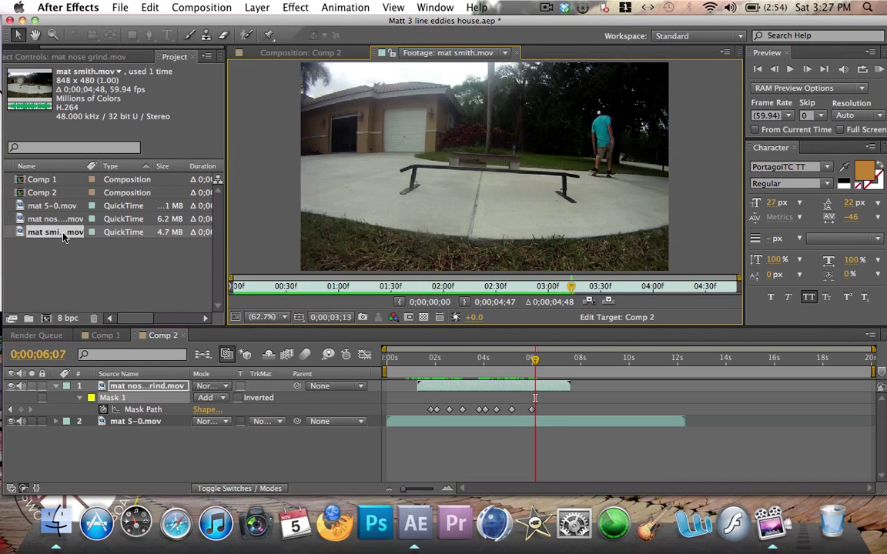
{"action": "left_click", "coordinate": [517, 53]}
{"action": "left_click_drag", "start_coordinate": [75, 237], "coordinate": [131, 398]}
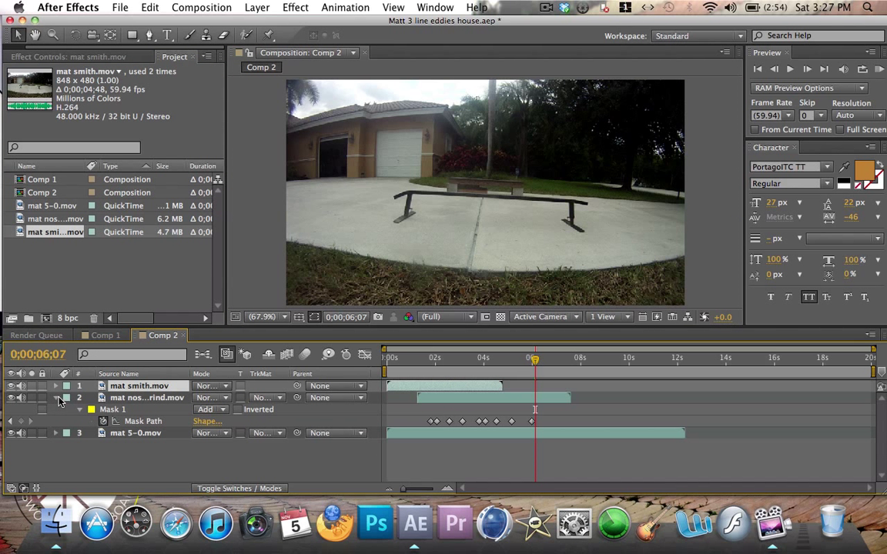
Collapse the mat nose grind.mov layer and shift the mat smith.mov clip later so it starts at about two seconds.
{"action": "left_click", "coordinate": [57, 398]}
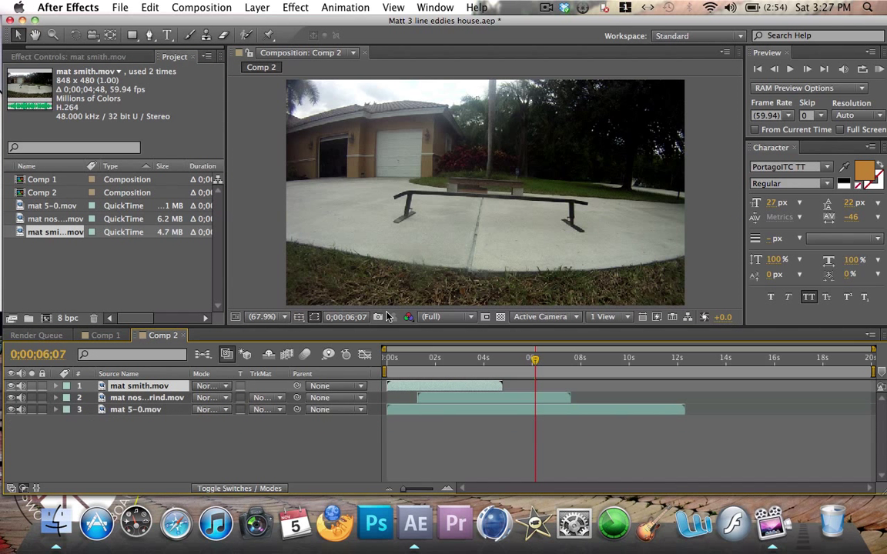
{"action": "right_click", "coordinate": [400, 391]}
{"action": "left_click", "coordinate": [401, 390]}
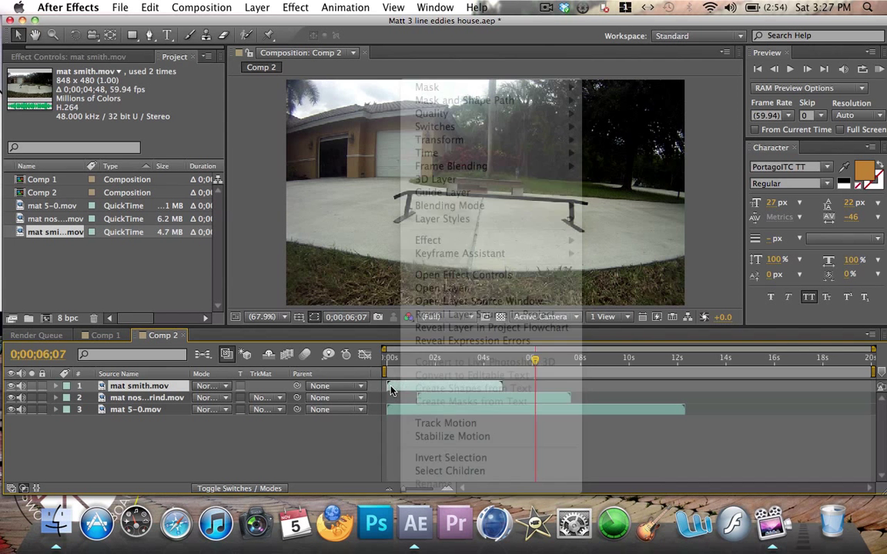
{"action": "left_click_drag", "start_coordinate": [401, 390], "coordinate": [452, 388]}
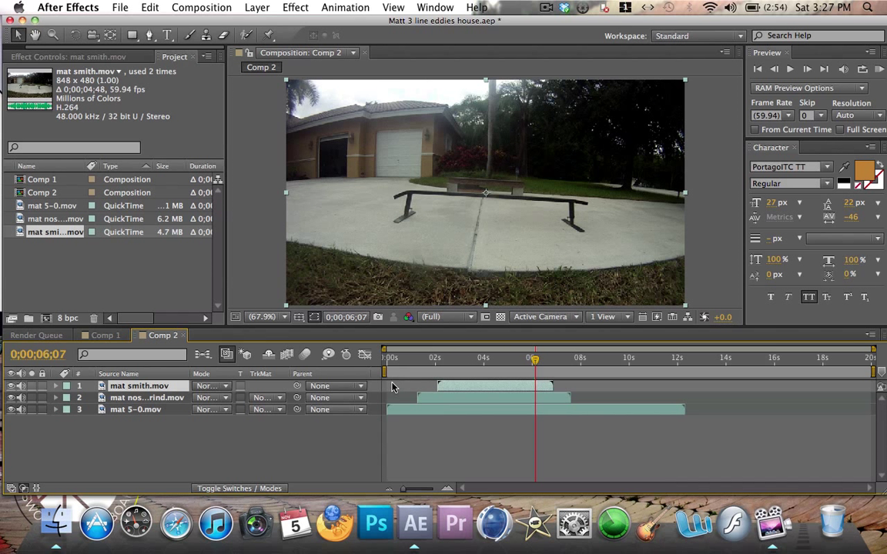
{"action": "left_click_drag", "start_coordinate": [531, 364], "coordinate": [438, 369]}
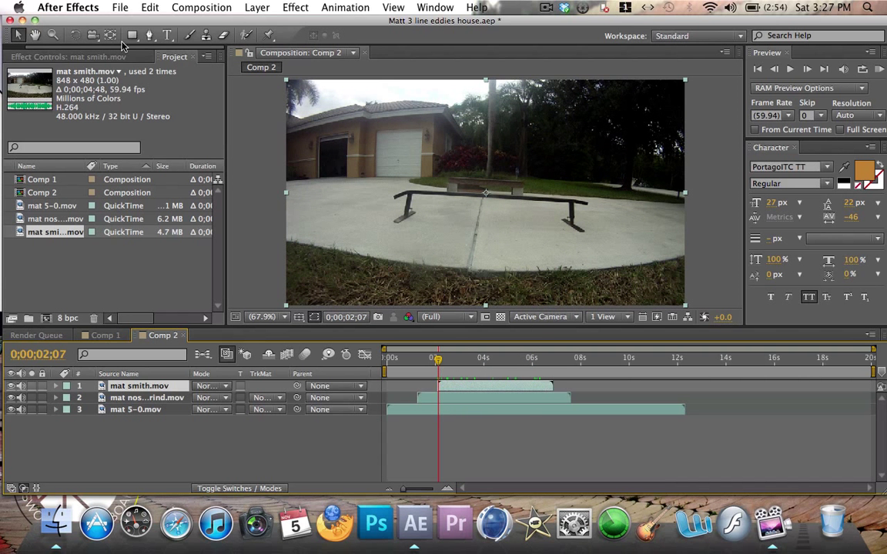
{"action": "left_click", "coordinate": [132, 34]}
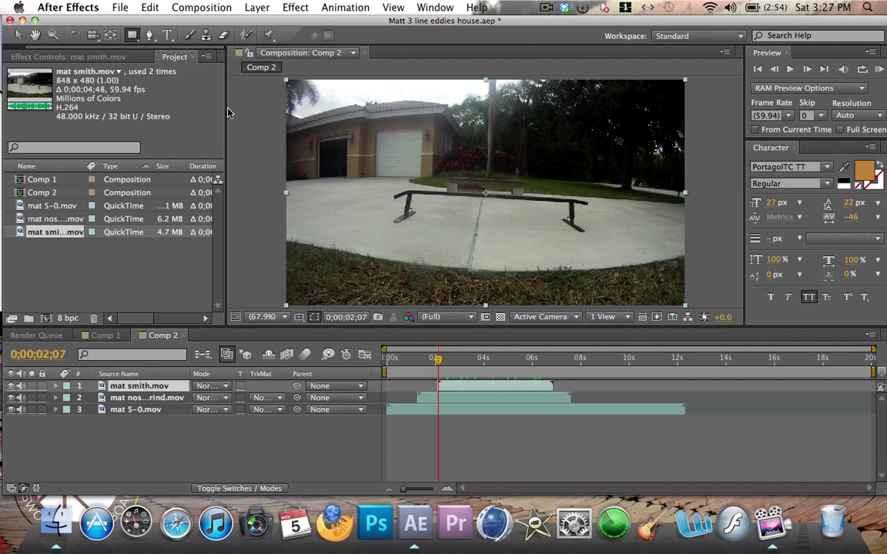
{"action": "left_click_drag", "start_coordinate": [228, 110], "coordinate": [282, 240]}
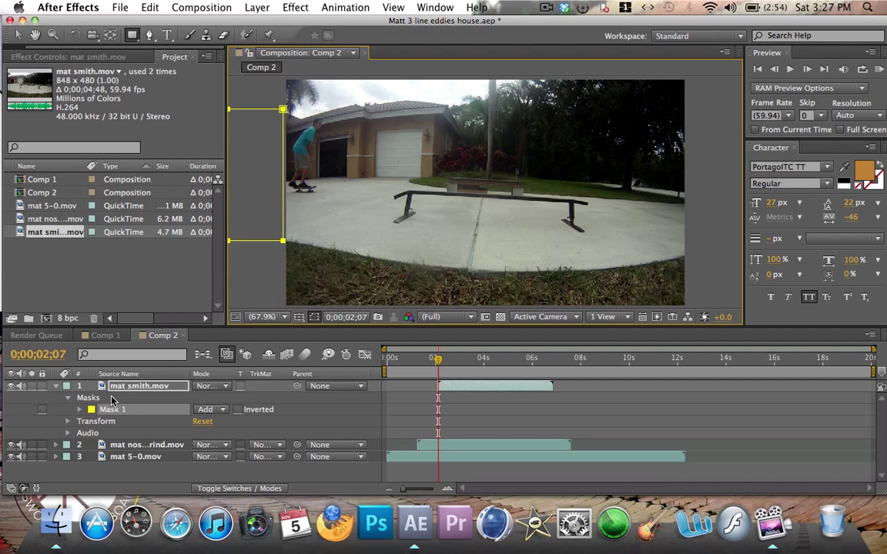
{"action": "key", "text": "m"}
{"action": "left_click", "coordinate": [103, 410]}
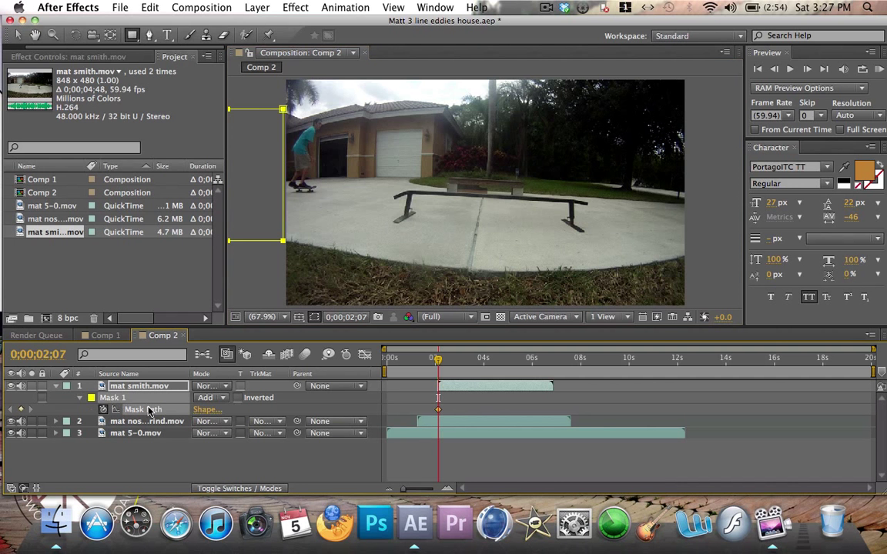
Move the mask right at 0;00;03;21 so it overlaps the frame's left edge and uncovers the entering skater.
{"action": "left_click_drag", "start_coordinate": [437, 363], "coordinate": [468, 364]}
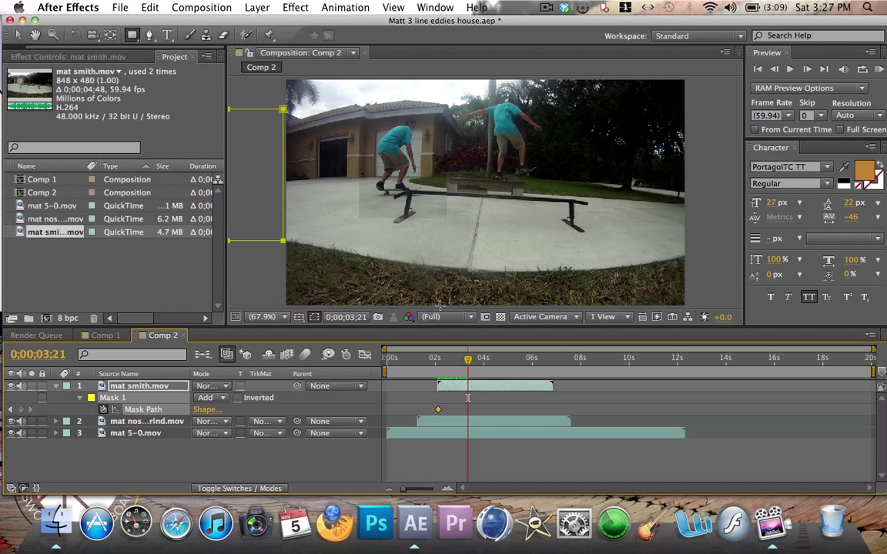
{"action": "left_click", "coordinate": [19, 34]}
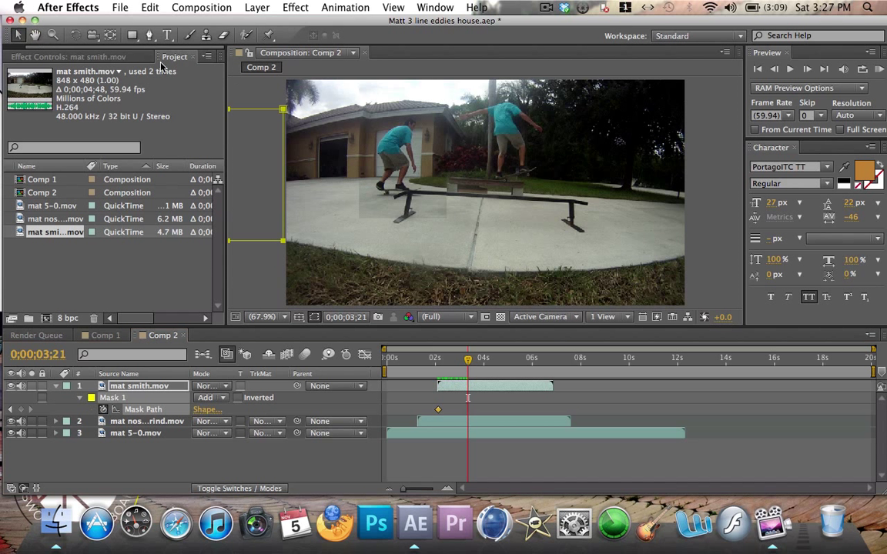
{"action": "left_click_drag", "start_coordinate": [279, 162], "coordinate": [306, 146]}
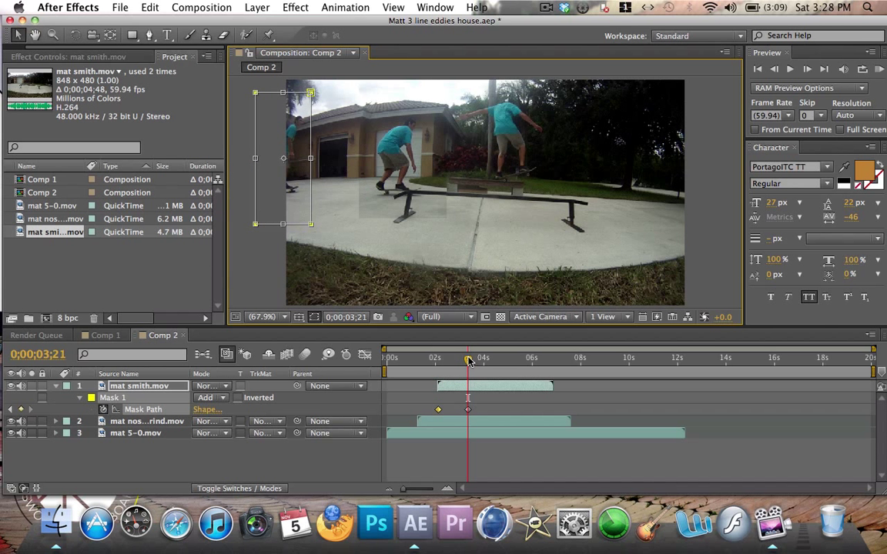
{"action": "left_click_drag", "start_coordinate": [470, 361], "coordinate": [479, 361]}
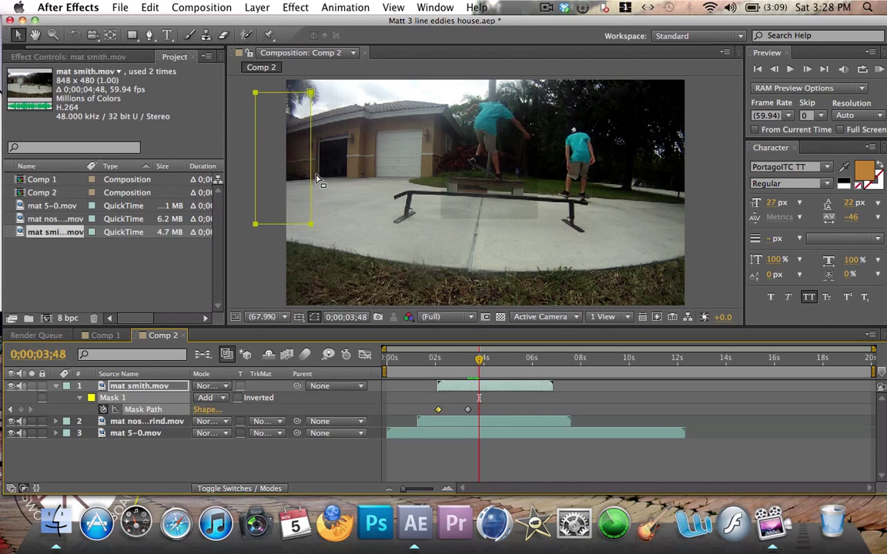
{"action": "double_click", "coordinate": [281, 155]}
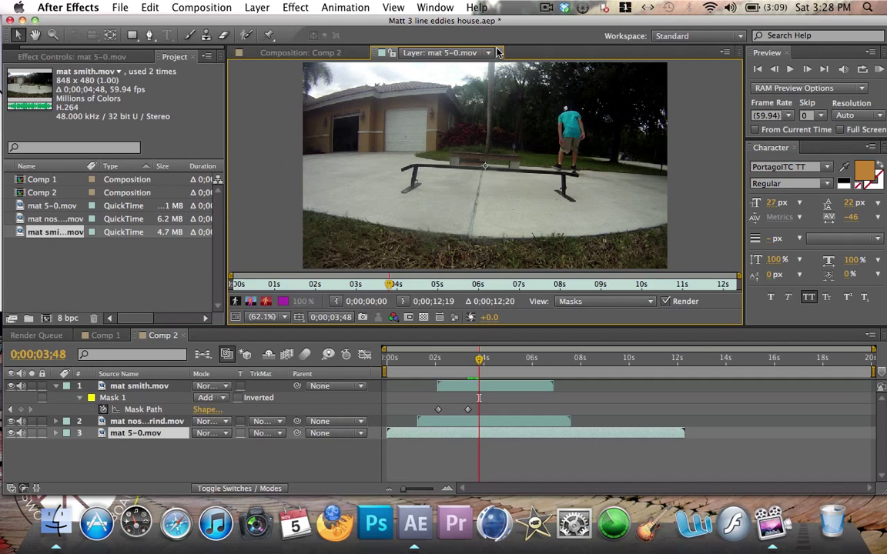
{"action": "left_click", "coordinate": [500, 53]}
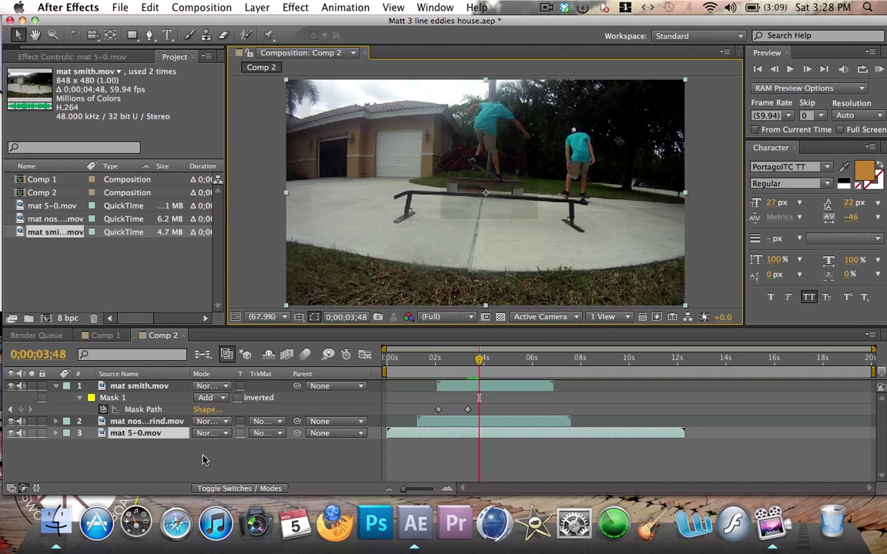
{"action": "left_click", "coordinate": [163, 390]}
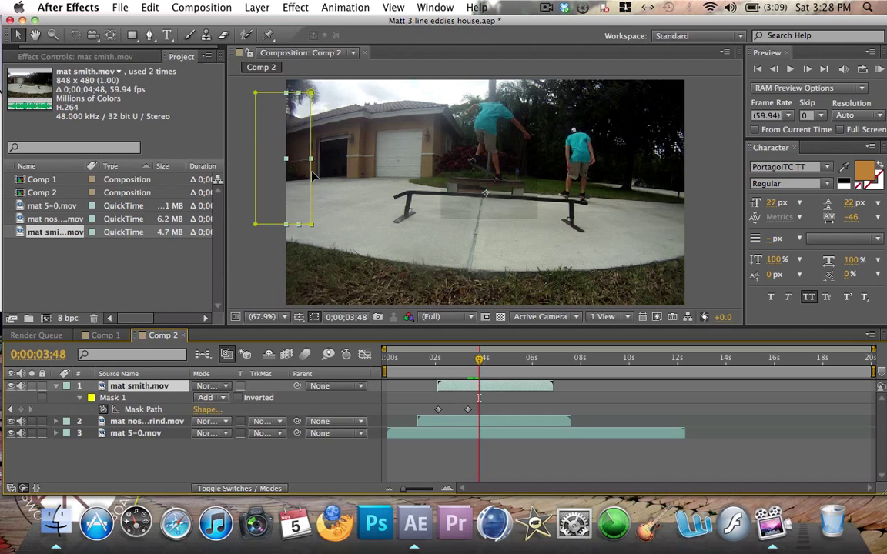
{"action": "double_click", "coordinate": [278, 159]}
{"action": "left_click_drag", "start_coordinate": [270, 160], "coordinate": [359, 171]}
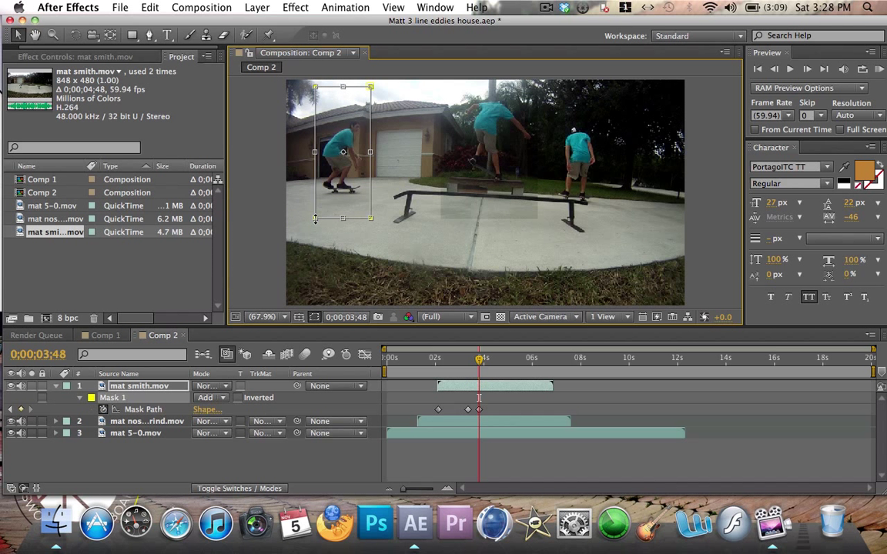
{"action": "left_click_drag", "start_coordinate": [316, 219], "coordinate": [348, 204]}
Move and widen the mask over the skater above the rail at 0;00;04;35, then shift it right over him at 0;00;05;23.
{"action": "mouse_move", "coordinate": [480, 359]}
{"action": "left_mouse_down"}
{"action": "mouse_move", "coordinate": [508, 359]}
{"action": "mouse_move", "coordinate": [497, 358]}
{"action": "left_mouse_up"}
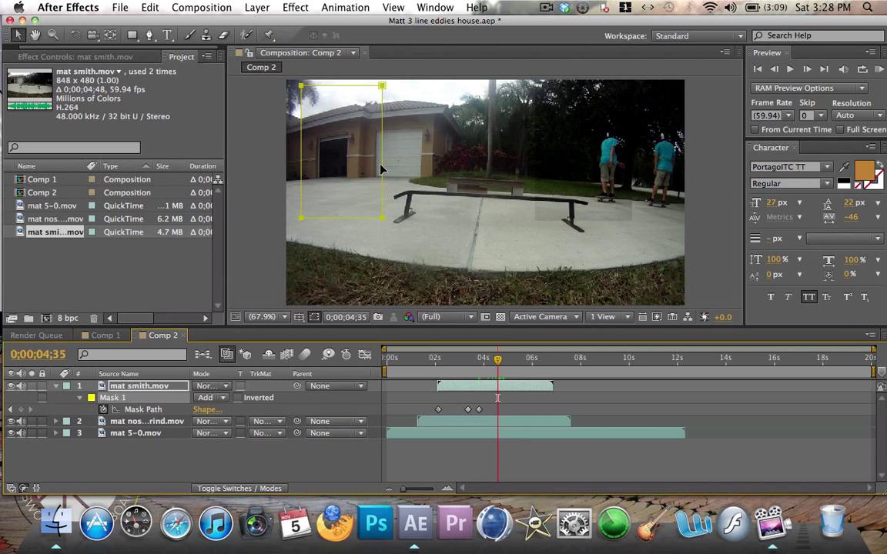
{"action": "double_click", "coordinate": [340, 149]}
{"action": "left_click_drag", "start_coordinate": [364, 175], "coordinate": [522, 170]}
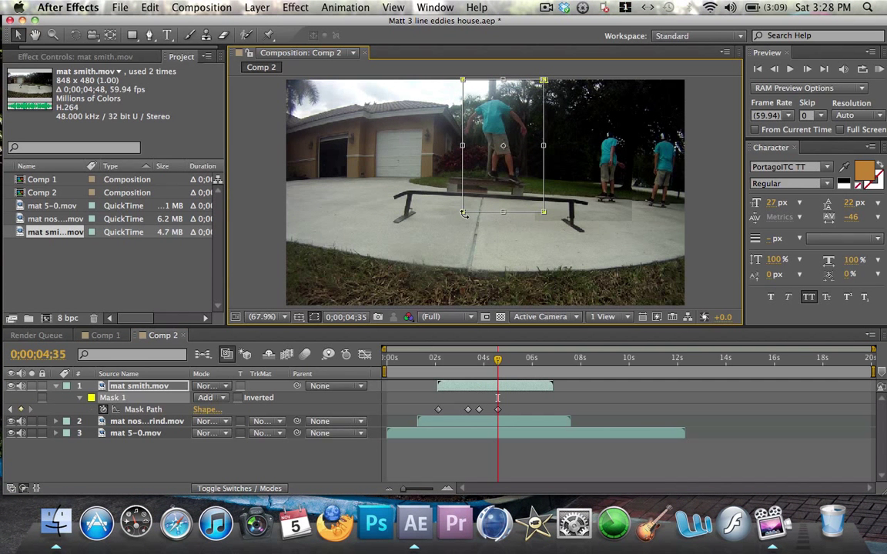
{"action": "left_click_drag", "start_coordinate": [462, 213], "coordinate": [443, 216]}
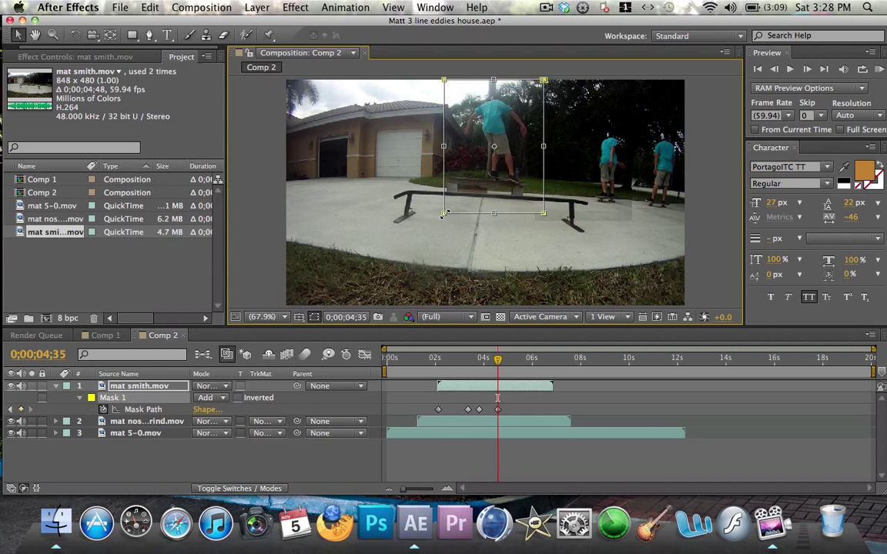
{"action": "left_click_drag", "start_coordinate": [497, 360], "coordinate": [520, 363]}
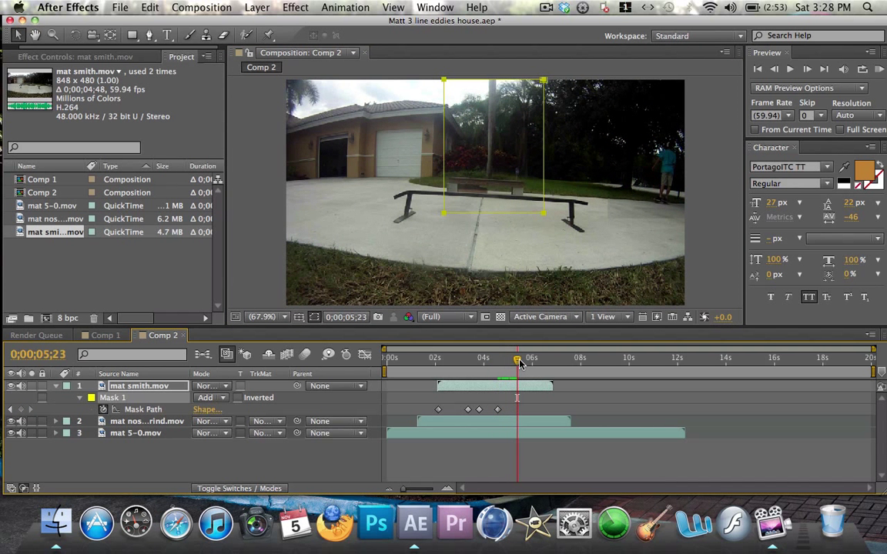
{"action": "double_click", "coordinate": [543, 132]}
{"action": "left_click_drag", "start_coordinate": [520, 163], "coordinate": [625, 165]}
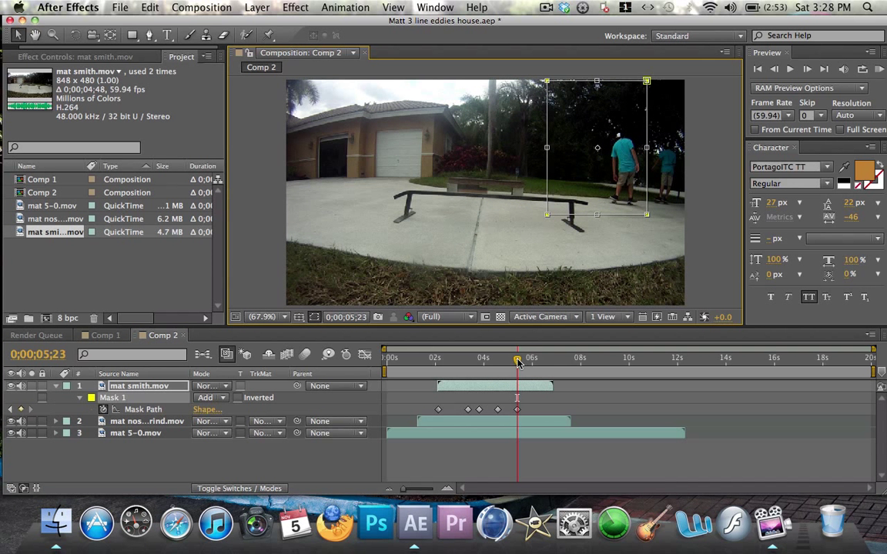
{"action": "left_click_drag", "start_coordinate": [518, 366], "coordinate": [532, 362]}
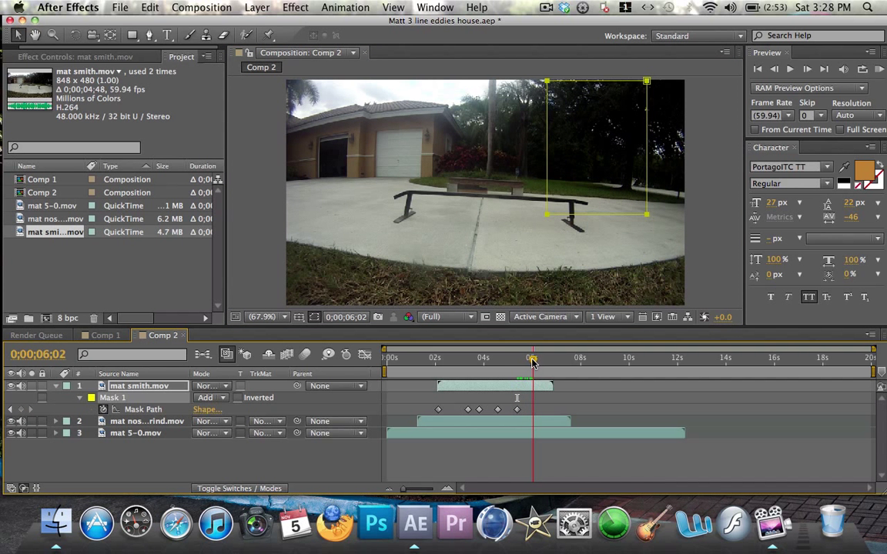
{"action": "double_click", "coordinate": [649, 145]}
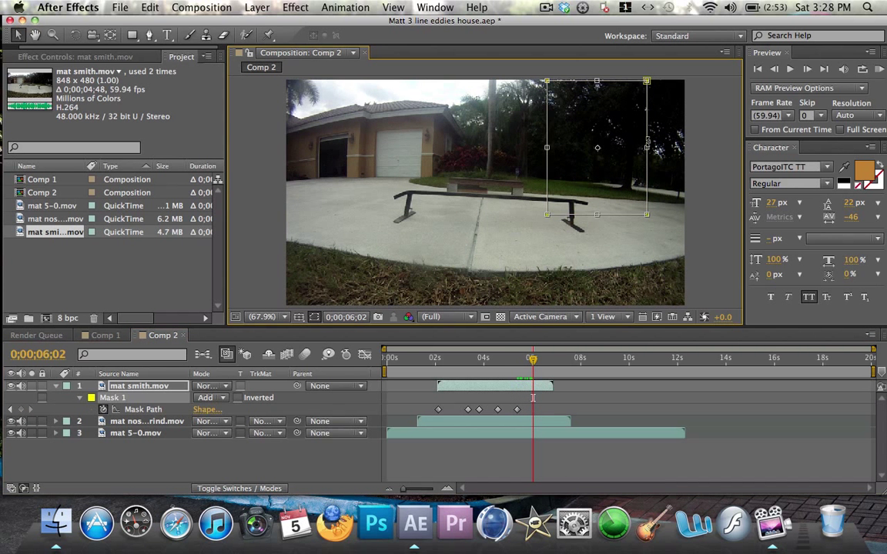
{"action": "left_click_drag", "start_coordinate": [561, 134], "coordinate": [608, 132]}
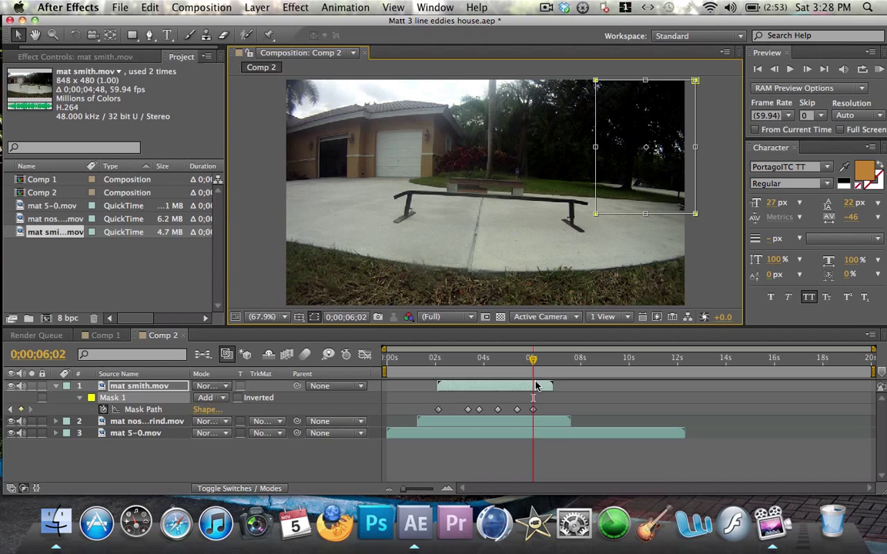
{"action": "left_click_drag", "start_coordinate": [536, 385], "coordinate": [549, 389]}
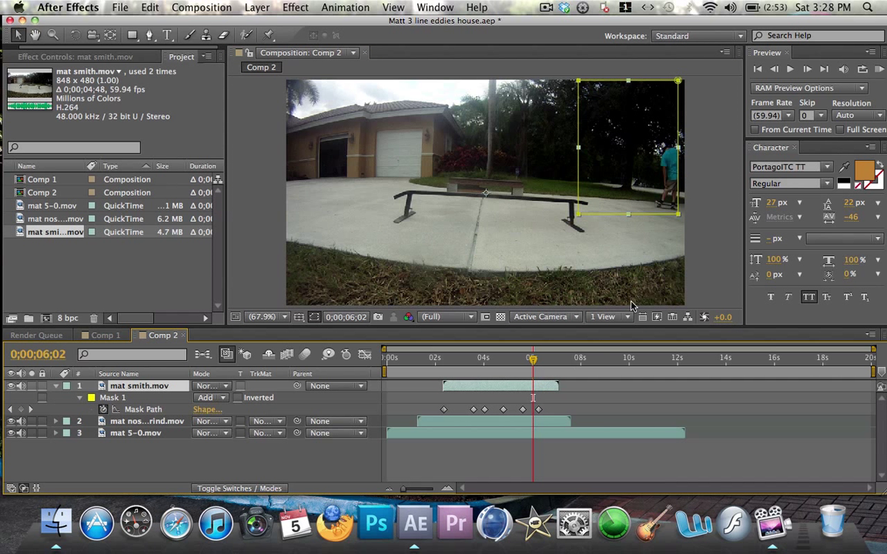
{"action": "left_click", "coordinate": [538, 410]}
{"action": "key", "text": "Delete"}
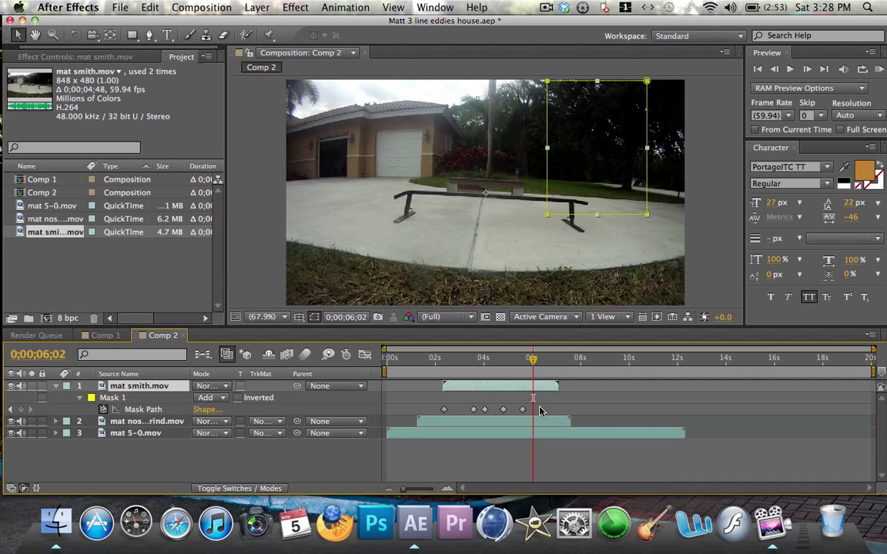
Move the mask over the skater at the frame's right edge at 0;00;06;02, and completely out of the frame at 0;00;06;54.
{"action": "left_click", "coordinate": [649, 165]}
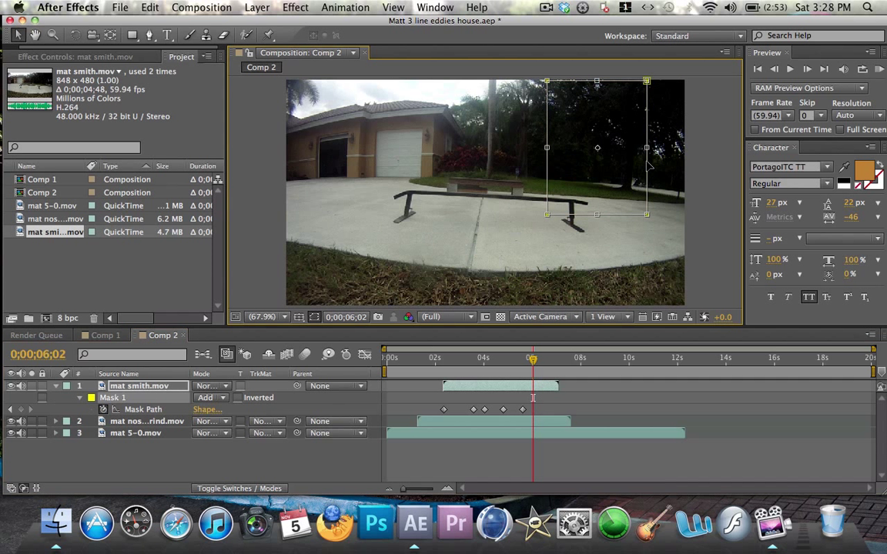
{"action": "left_click_drag", "start_coordinate": [597, 166], "coordinate": [679, 163]}
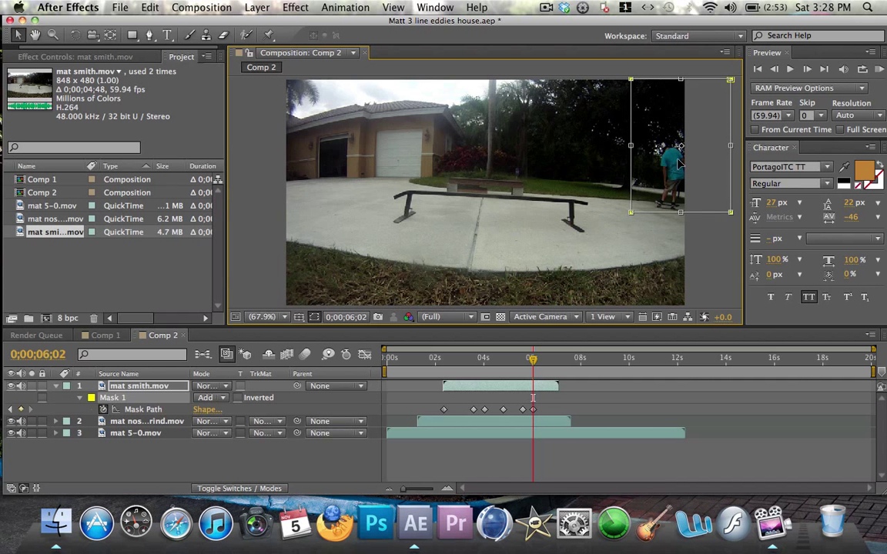
{"action": "left_click_drag", "start_coordinate": [532, 366], "coordinate": [554, 366]}
{"action": "left_click", "coordinate": [631, 176]}
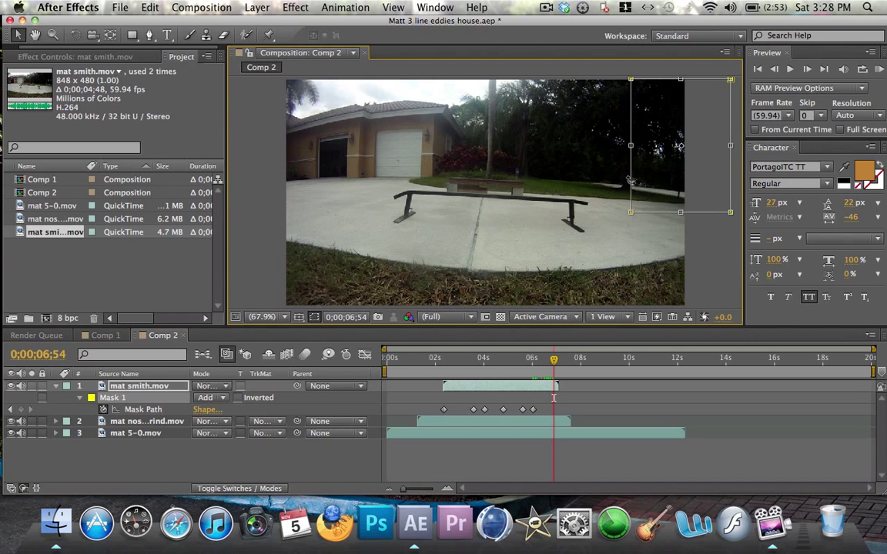
{"action": "left_click_drag", "start_coordinate": [671, 204], "coordinate": [735, 177]}
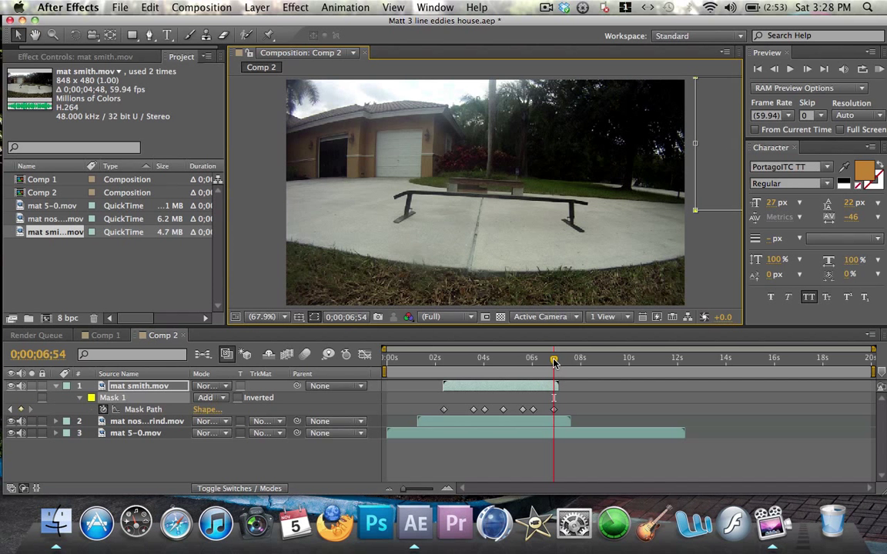
{"action": "left_click_drag", "start_coordinate": [555, 361], "coordinate": [483, 364]}
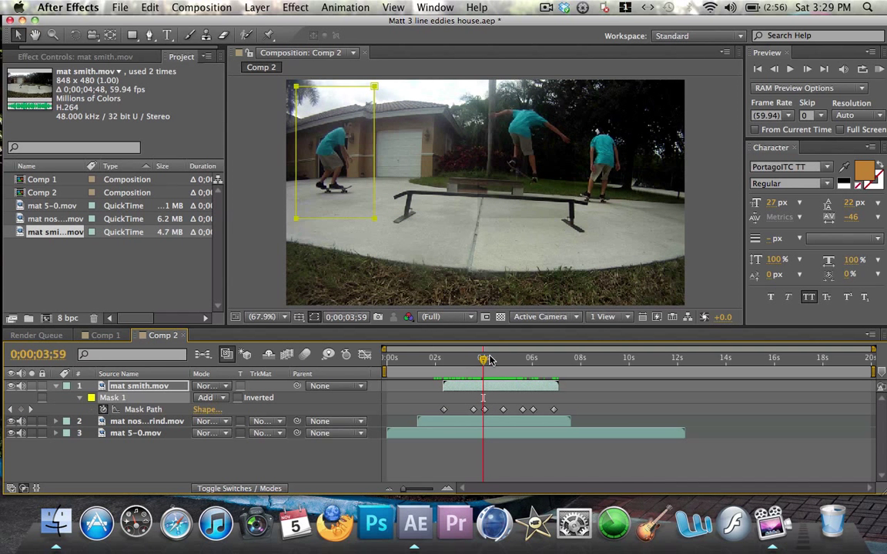
{"action": "left_click", "coordinate": [79, 398]}
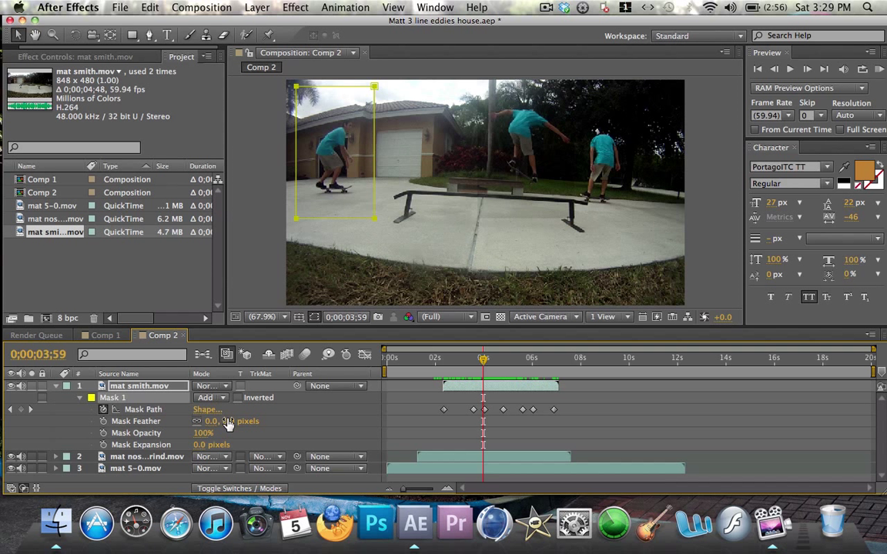
{"action": "left_click_drag", "start_coordinate": [228, 421], "coordinate": [235, 421]}
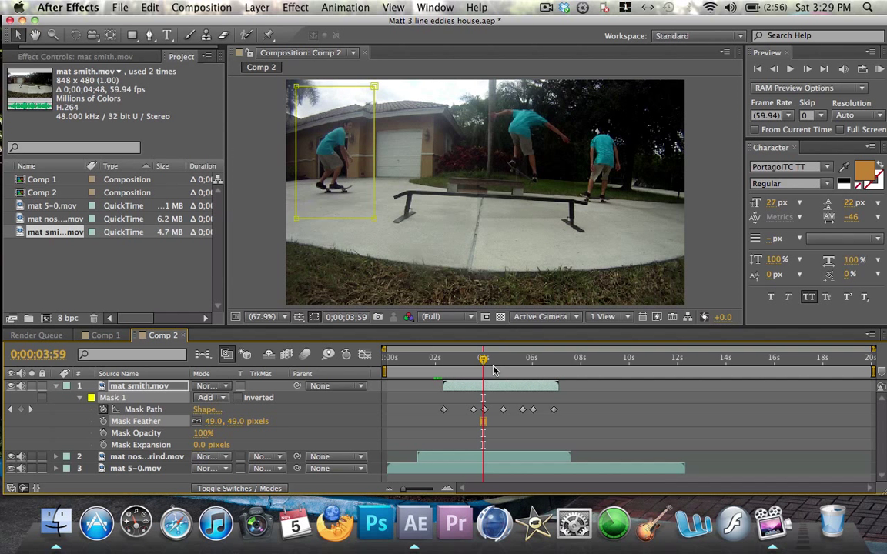
{"action": "mouse_move", "coordinate": [483, 364]}
{"action": "left_mouse_down"}
{"action": "mouse_move", "coordinate": [524, 365]}
{"action": "mouse_move", "coordinate": [483, 366]}
{"action": "left_mouse_up"}
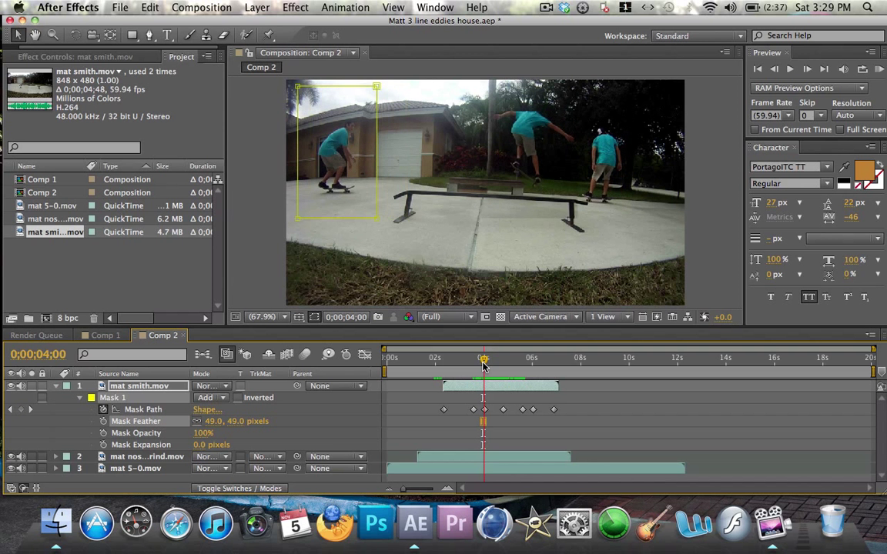
Set the mat nose grind.mov mask's feather to 60 pixels and check the blend between 0;00;04;35 and 0;00;01;22.
{"action": "left_click", "coordinate": [79, 398]}
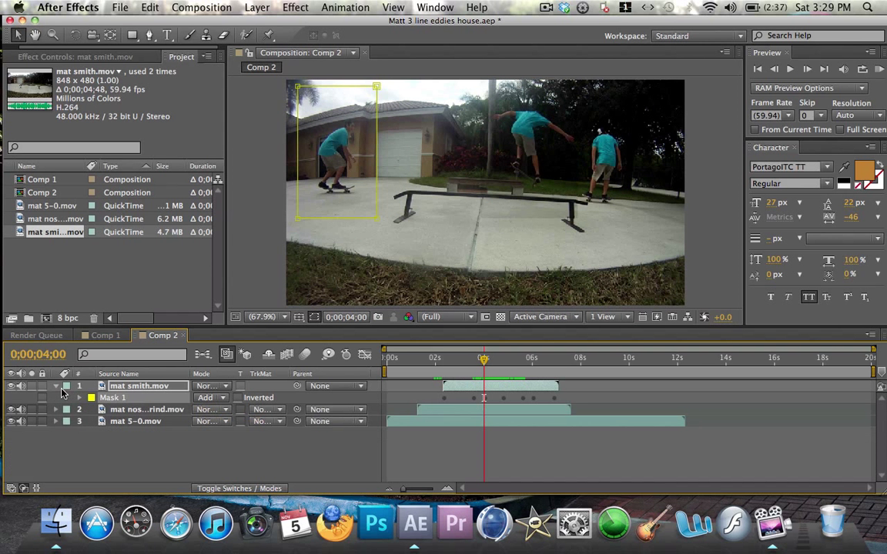
{"action": "left_click", "coordinate": [55, 410]}
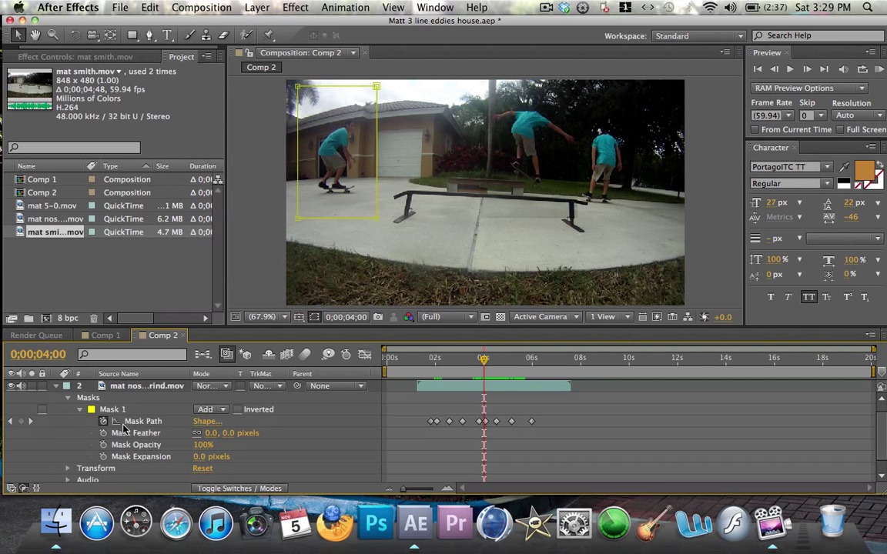
{"action": "left_click_drag", "start_coordinate": [228, 433], "coordinate": [234, 433]}
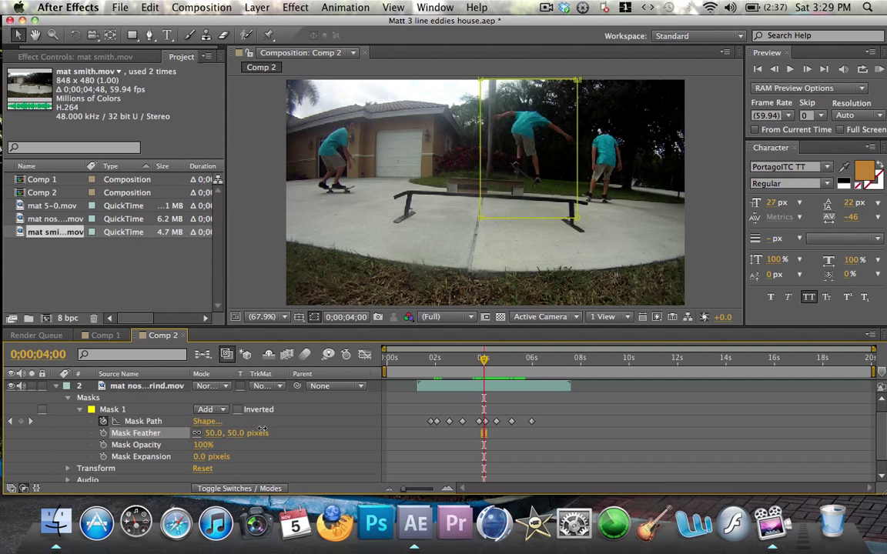
{"action": "left_click", "coordinate": [400, 398]}
{"action": "mouse_move", "coordinate": [483, 362]}
{"action": "left_mouse_down"}
{"action": "mouse_move", "coordinate": [461, 362]}
{"action": "mouse_move", "coordinate": [498, 365]}
{"action": "left_mouse_up"}
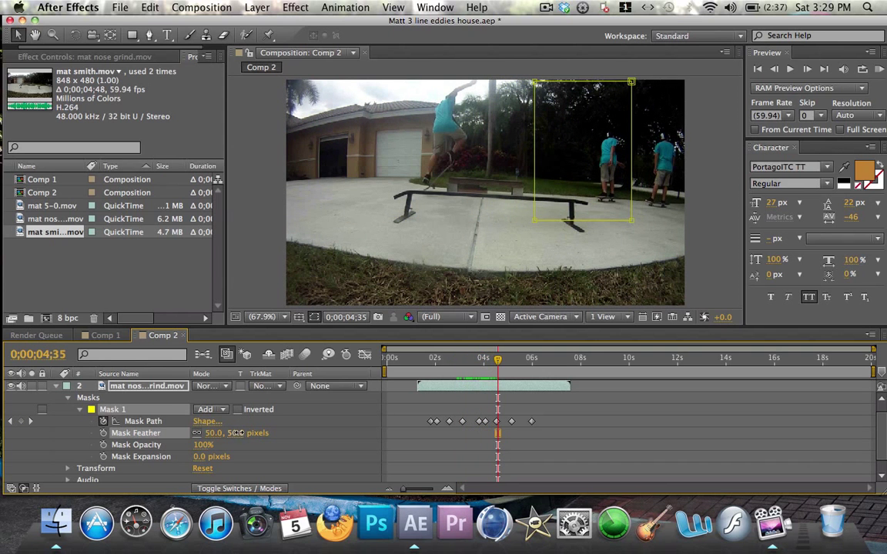
{"action": "left_click_drag", "start_coordinate": [499, 360], "coordinate": [420, 361]}
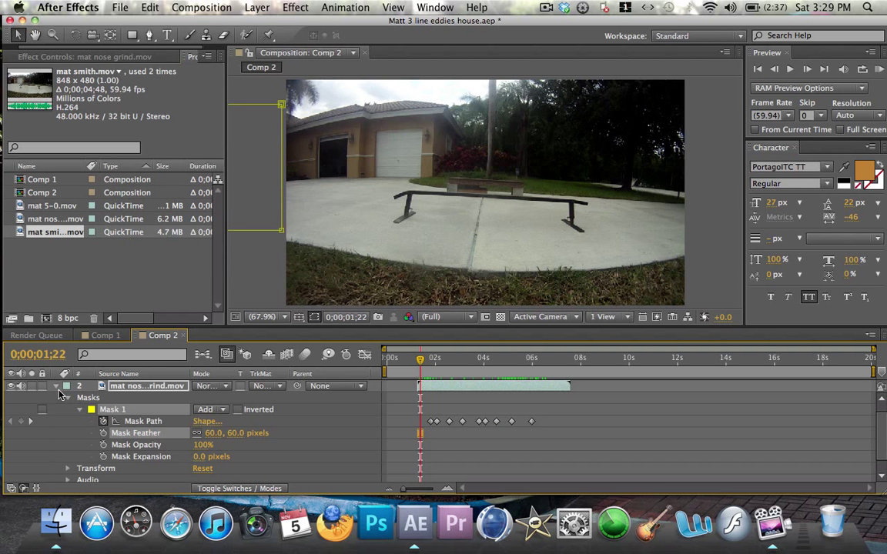
{"action": "left_click", "coordinate": [55, 386]}
Limit the work area to span from 0;00;01;09 to just after 0;00;07;00, and play a RAM preview of it.
{"action": "left_click_drag", "start_coordinate": [420, 361], "coordinate": [412, 364]}
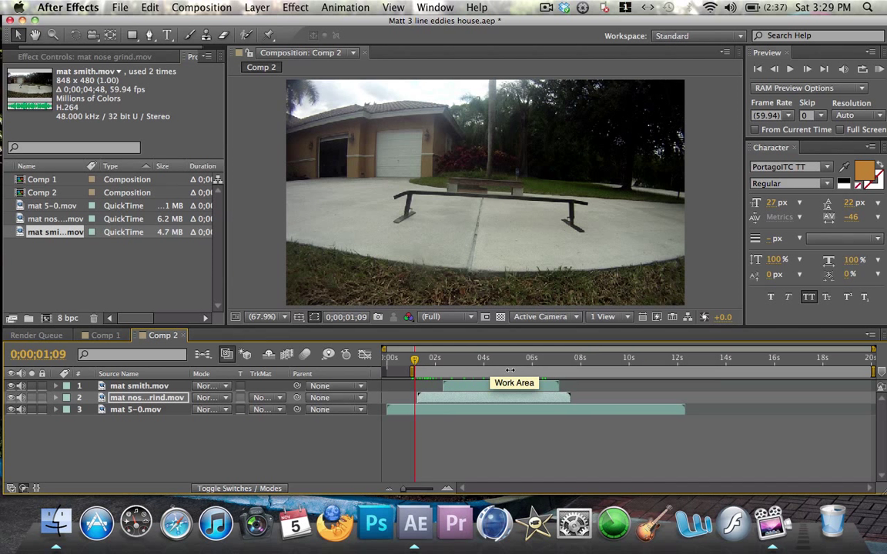
{"action": "left_click_drag", "start_coordinate": [544, 361], "coordinate": [561, 368]}
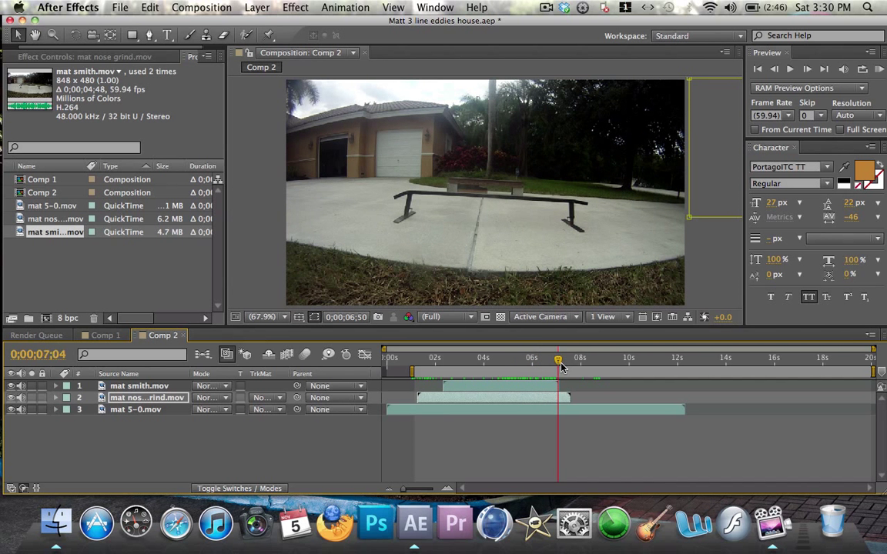
{"action": "key", "text": "n"}
{"action": "key", "text": "KP_0"}
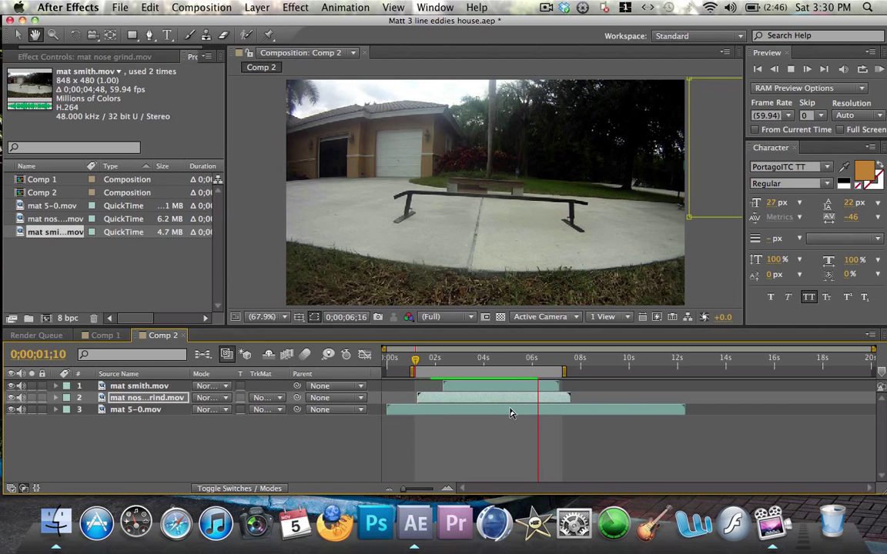
{"action": "key", "text": "space"}
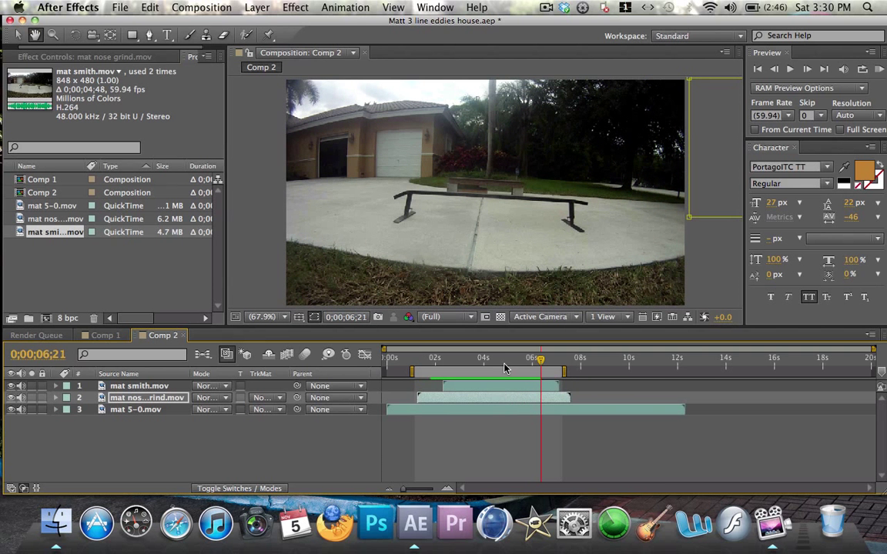